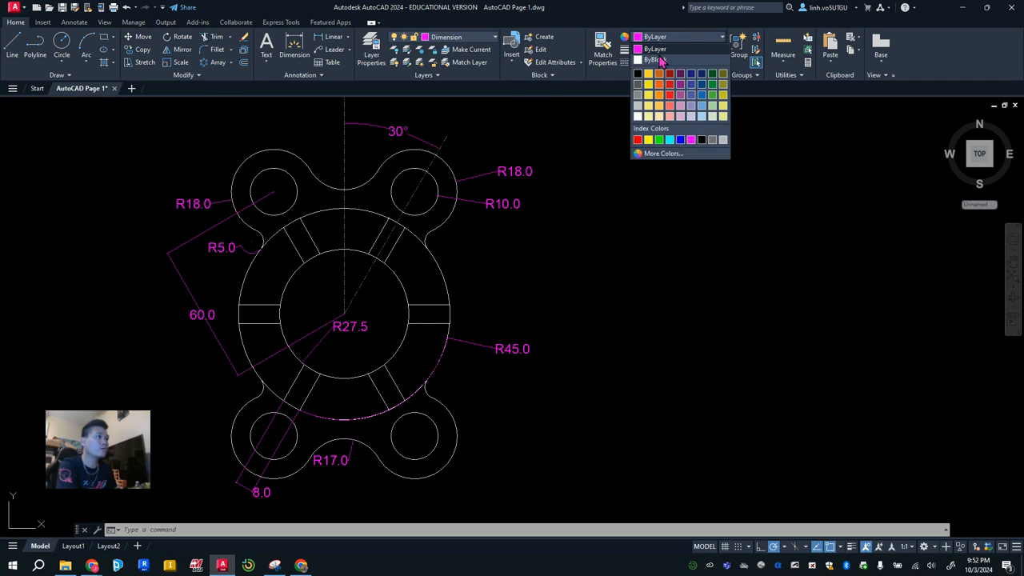
click(639, 75)
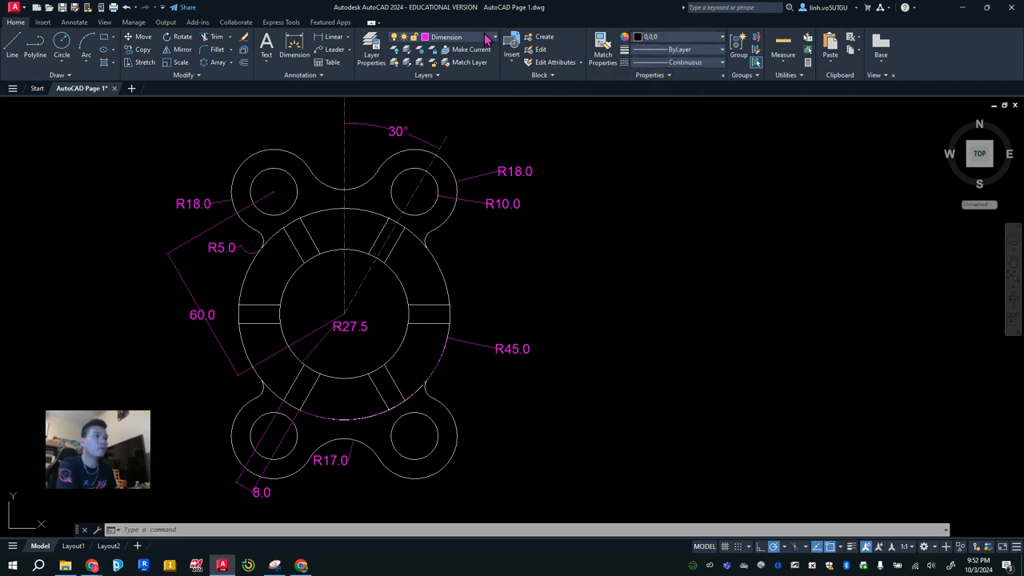
click(487, 40)
click(427, 50)
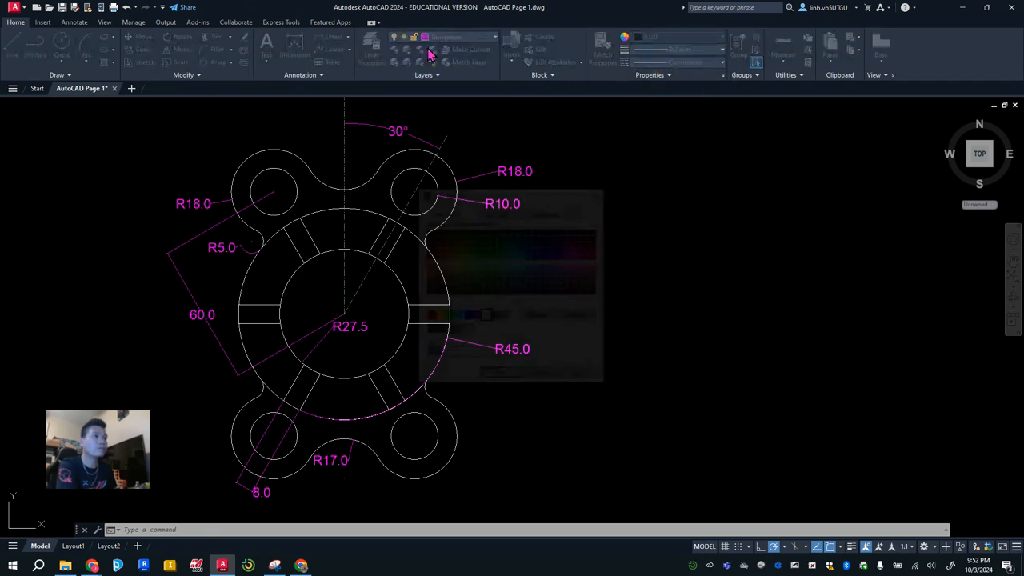
click(543, 379)
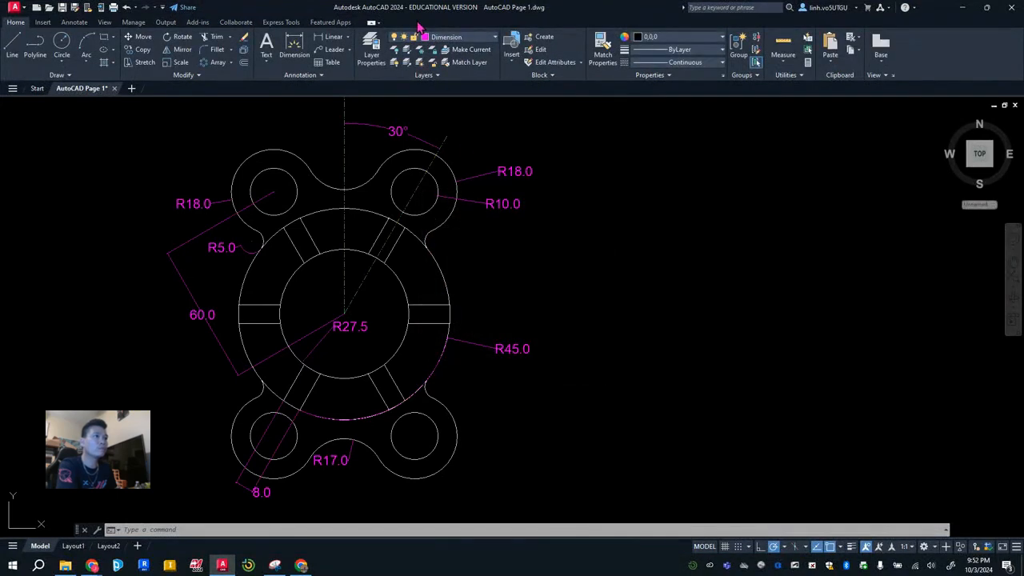
Step: Make layer 0 the current layer and set the current object colour to ByLayer
click(478, 40)
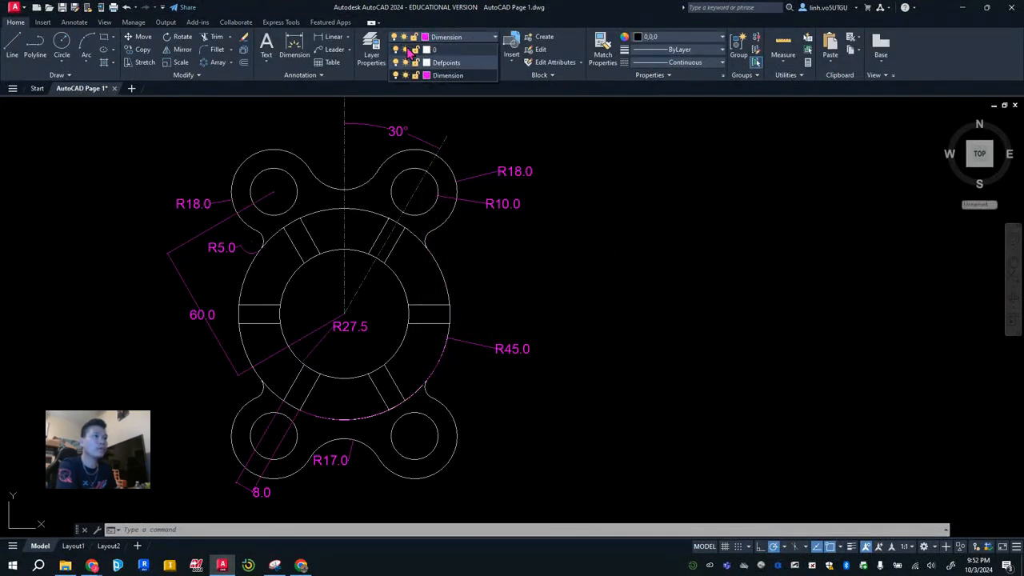
click(453, 50)
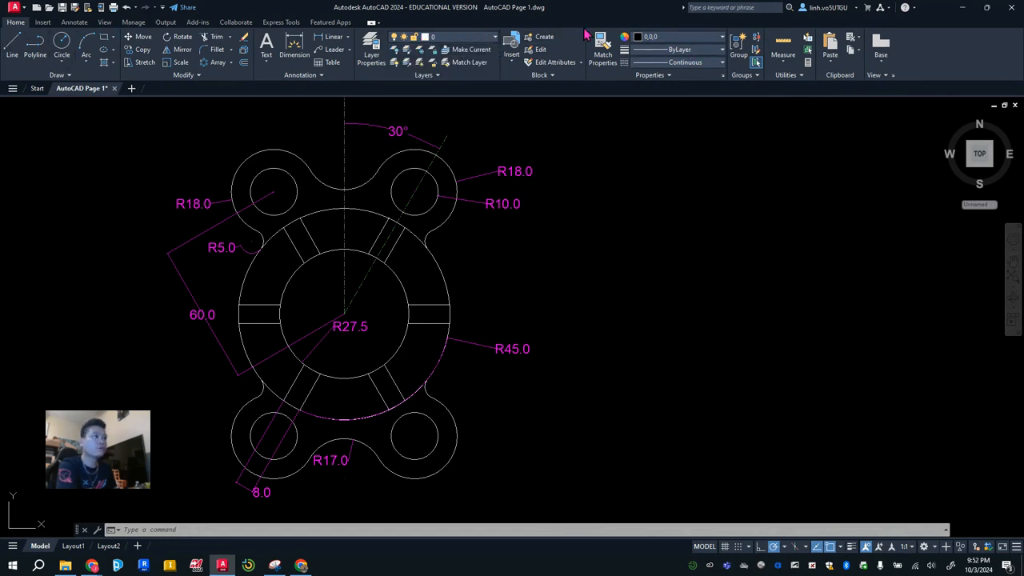
click(661, 37)
click(664, 47)
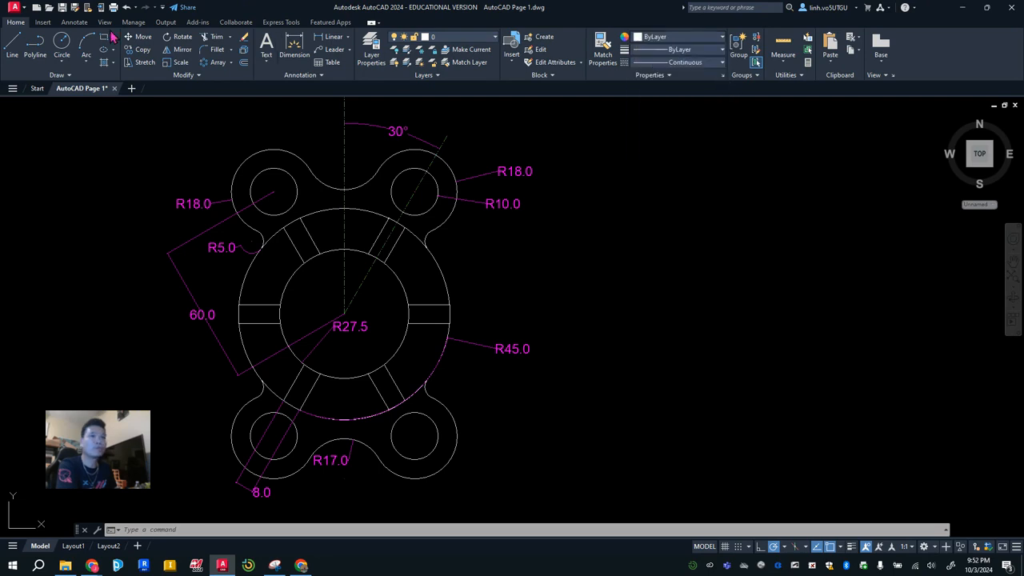
Step: Draw a circle of radius 27.5 in the empty area beside the reference part, level with the part's centre
click(63, 46)
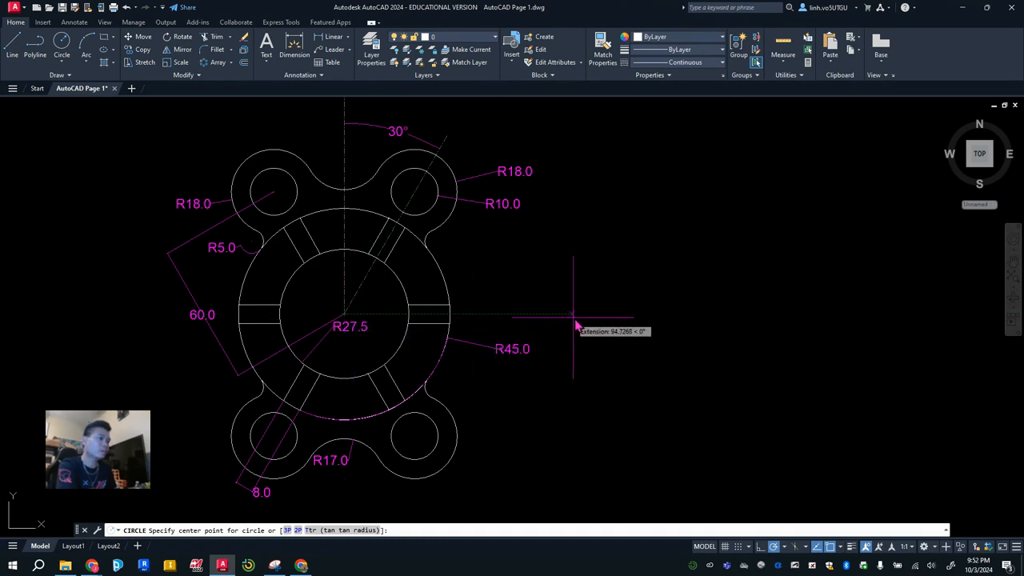
click(712, 315)
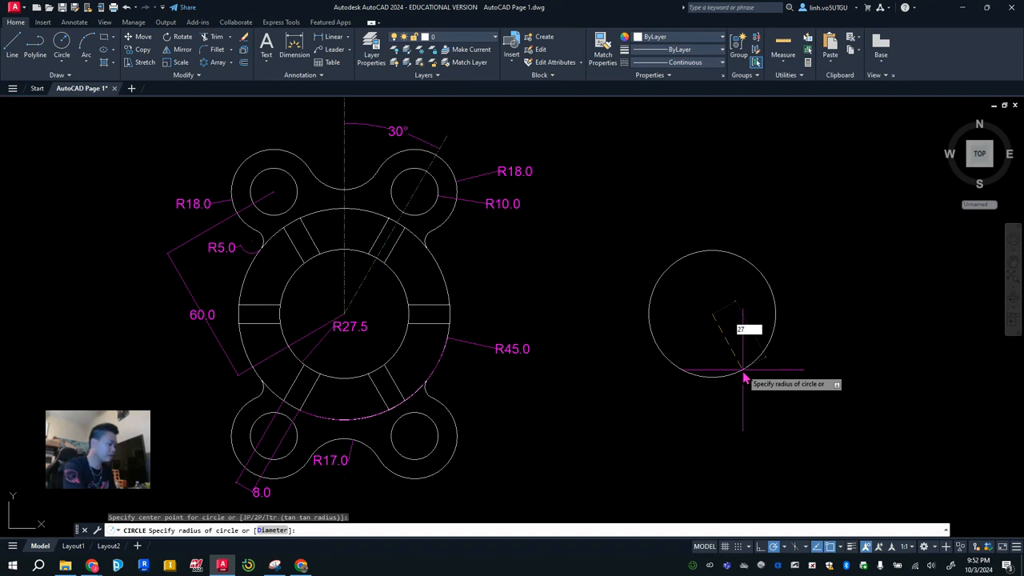
text(27.5)
key(Return)
Step: Draw a concentric circle of radius 45 around the 27.5-radius circle
key(Return)
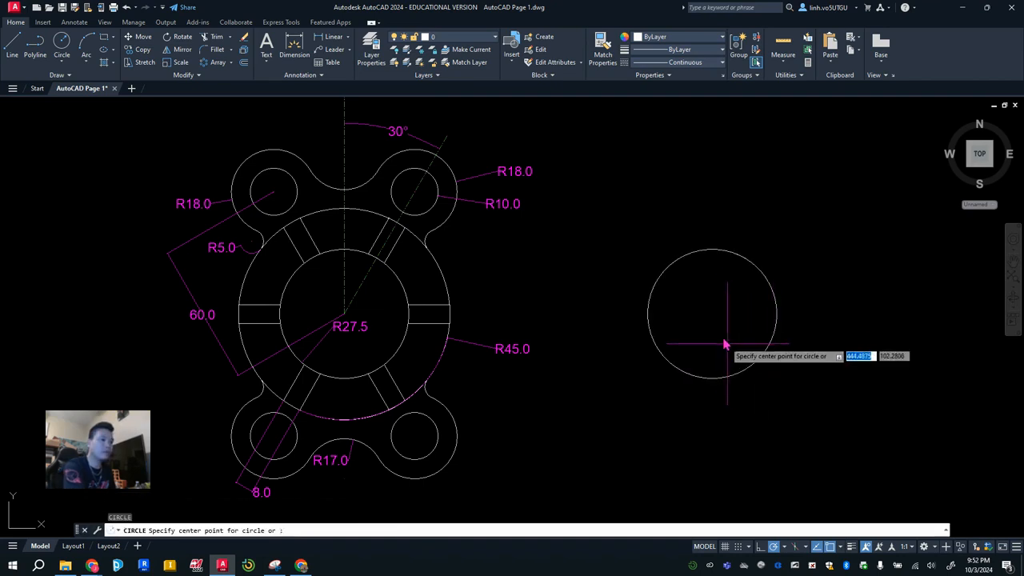
key(Return)
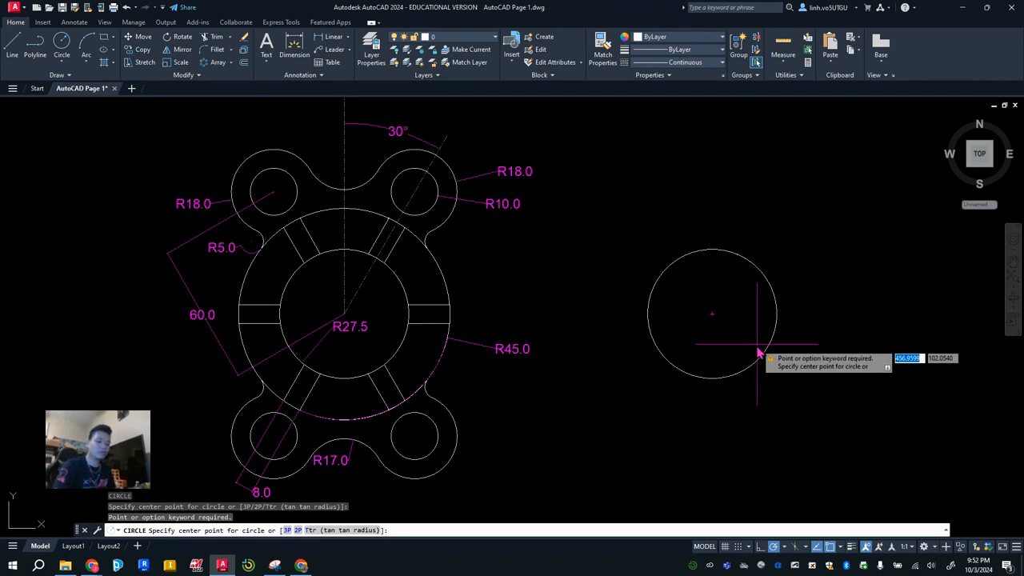
click(713, 315)
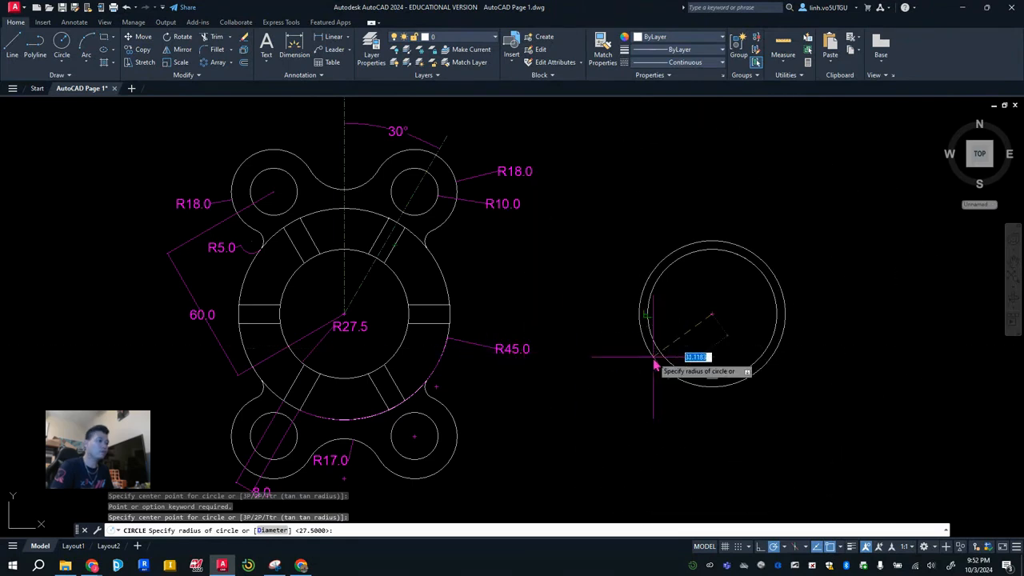
text(45)
key(Return)
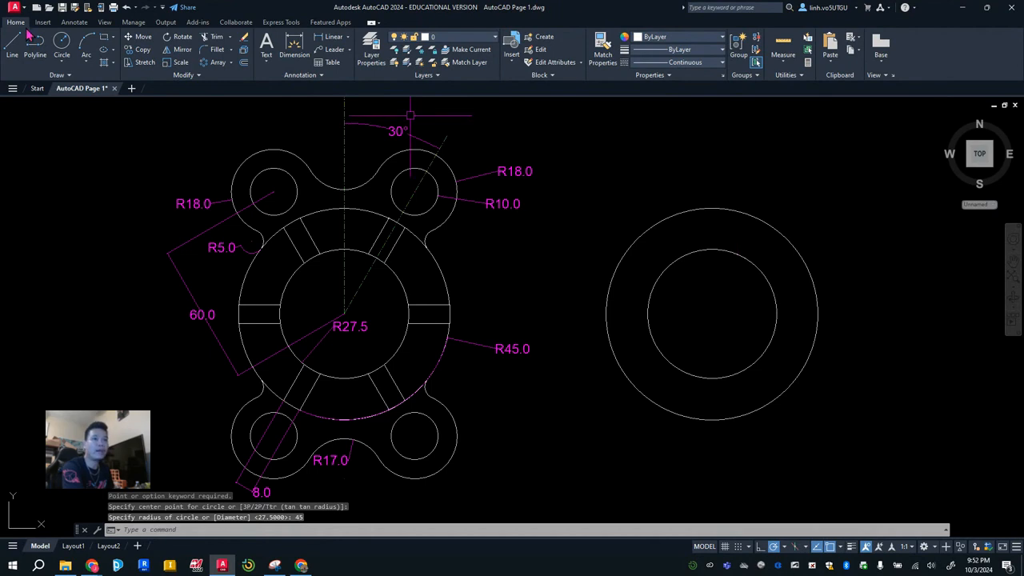
Step: Set the current object colour to green (88,186,72) and the linetype to CENTERX2 for the centrelines
click(681, 37)
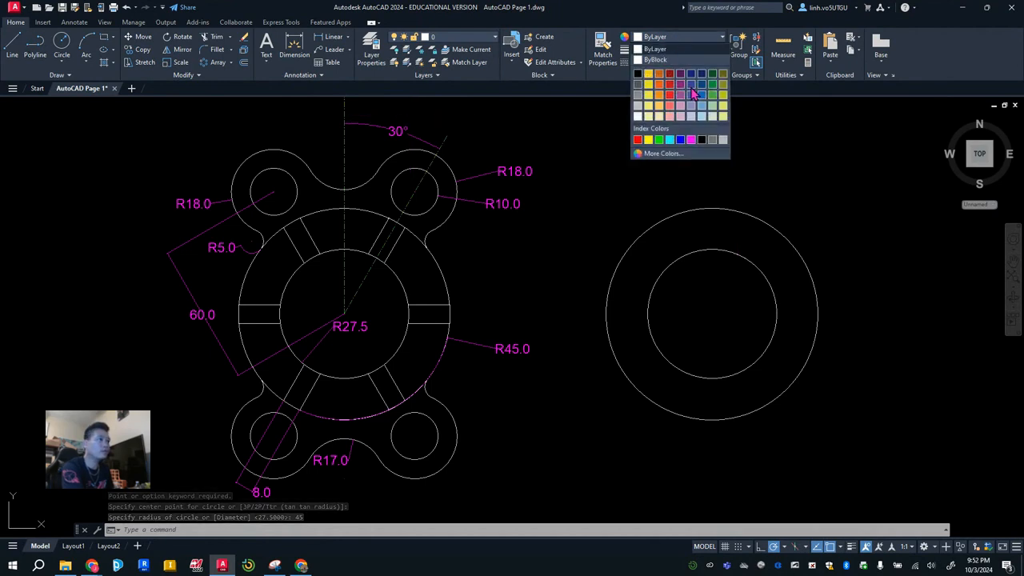
click(711, 96)
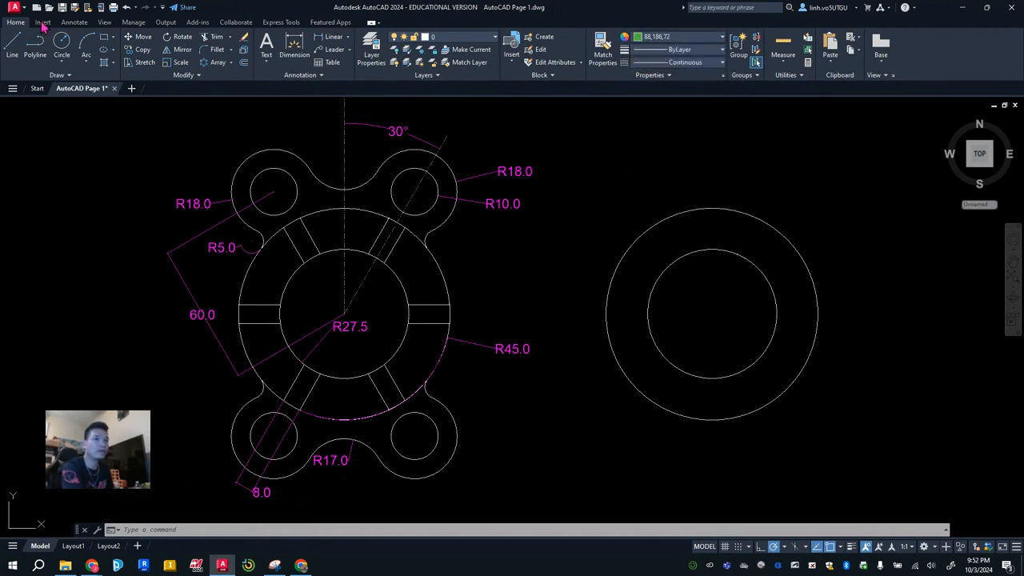
click(702, 63)
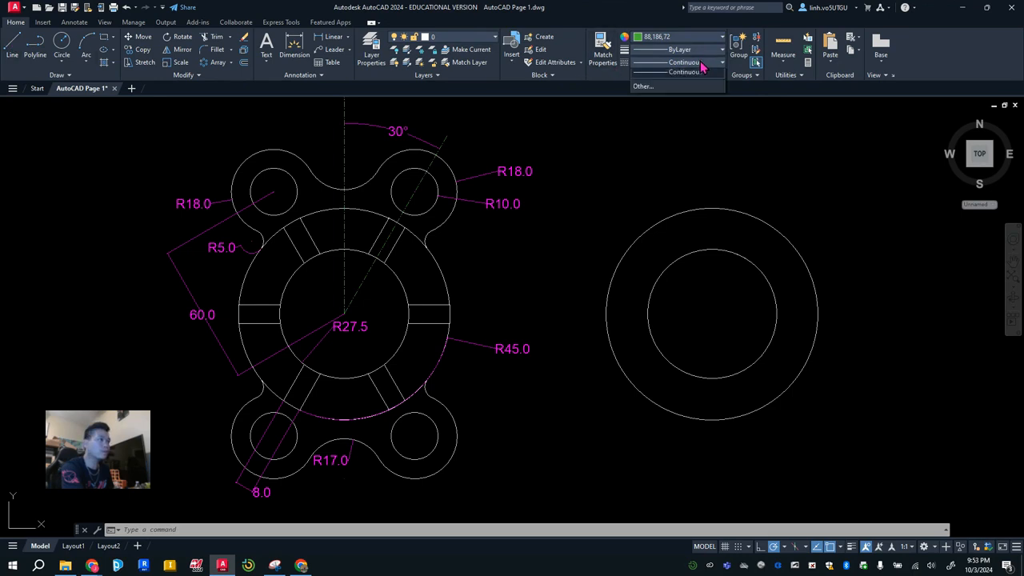
click(682, 99)
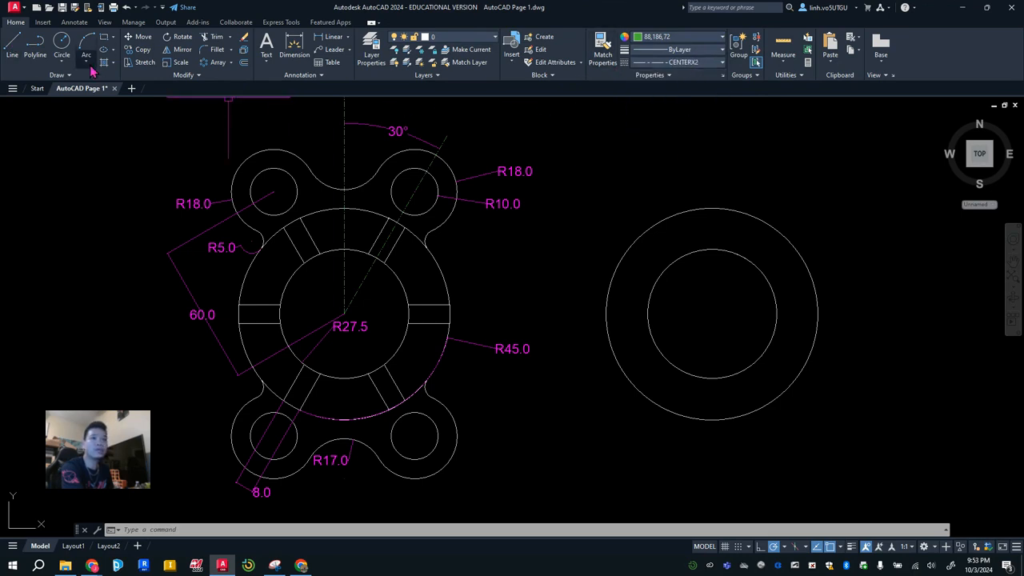
Step: Draw a vertical centreline about 84 units long from the new circles' centre upward past the outer circle
click(12, 46)
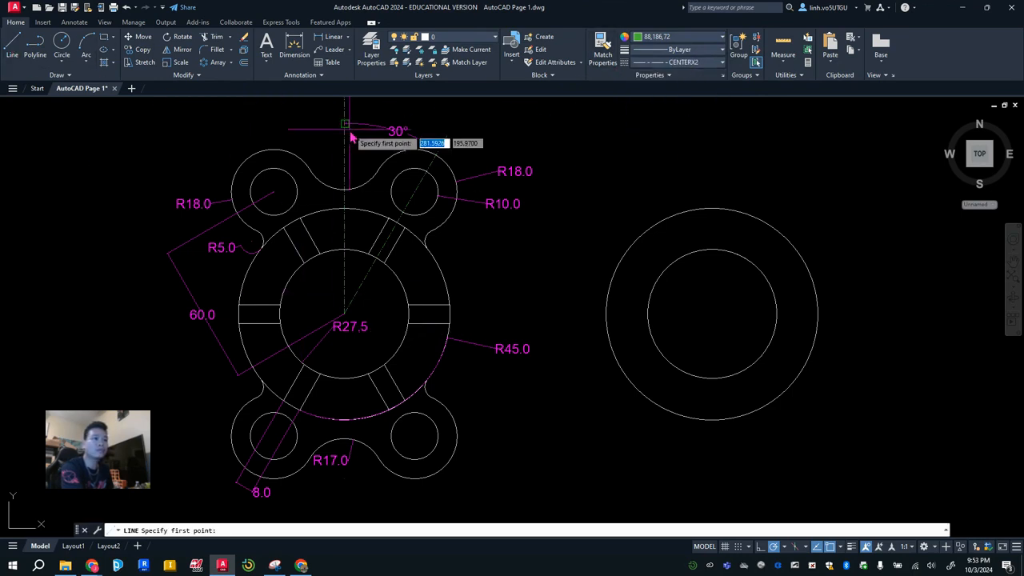
click(712, 316)
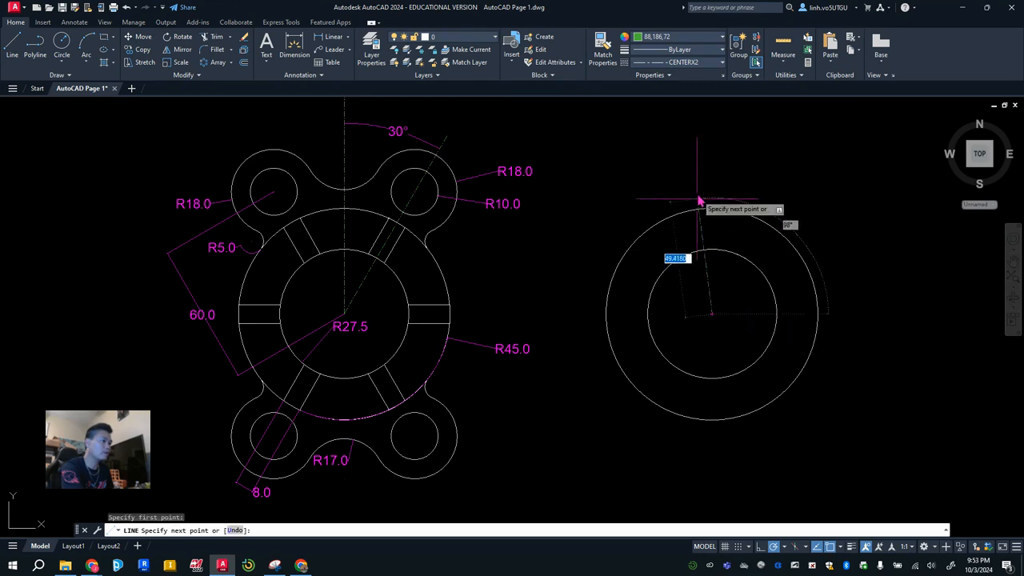
click(713, 118)
key(Escape)
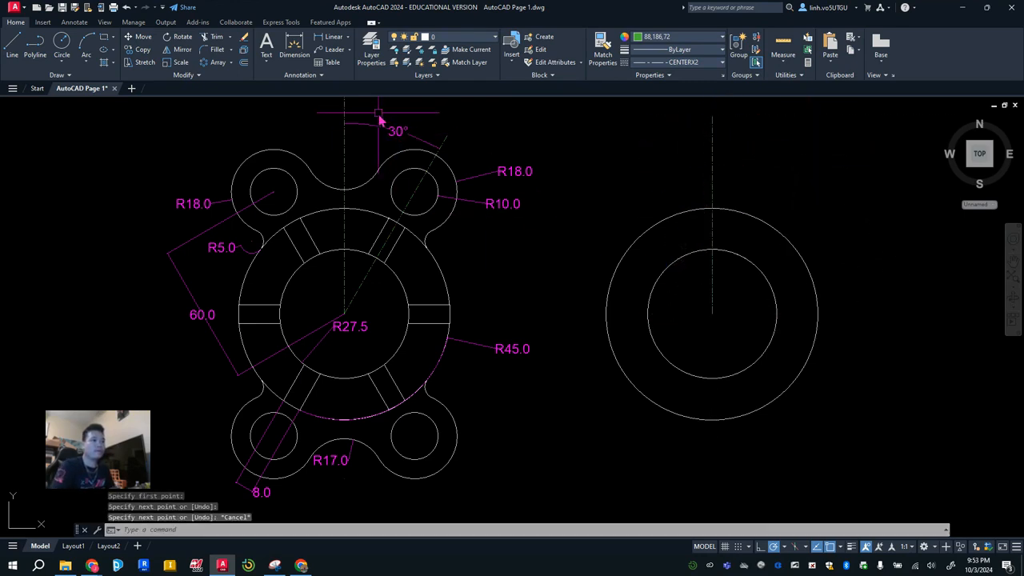
Step: Draw a second centreline about 83 units long from the circles' centre, at 60° from horizontal toward the upper right
click(13, 46)
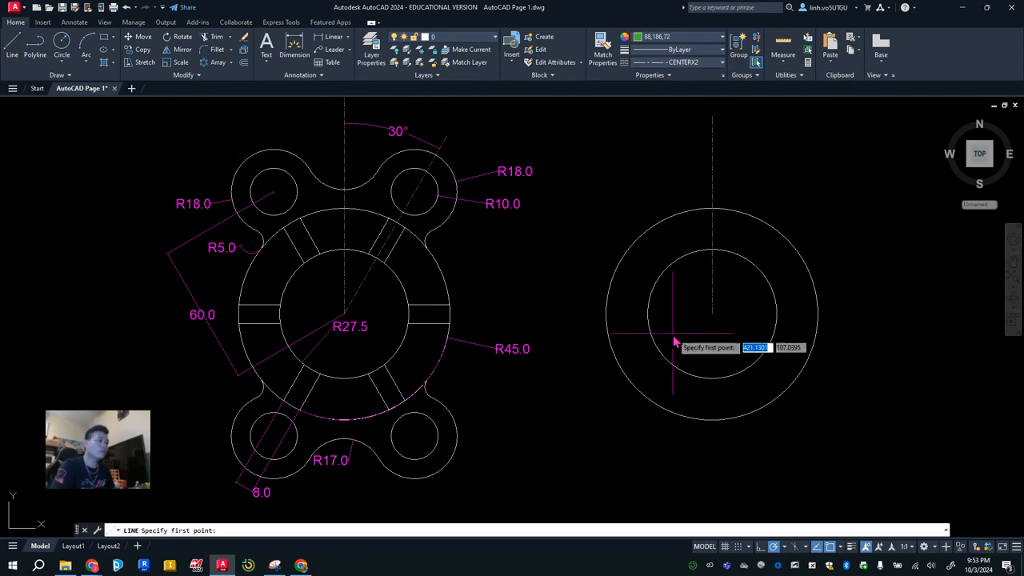
click(714, 323)
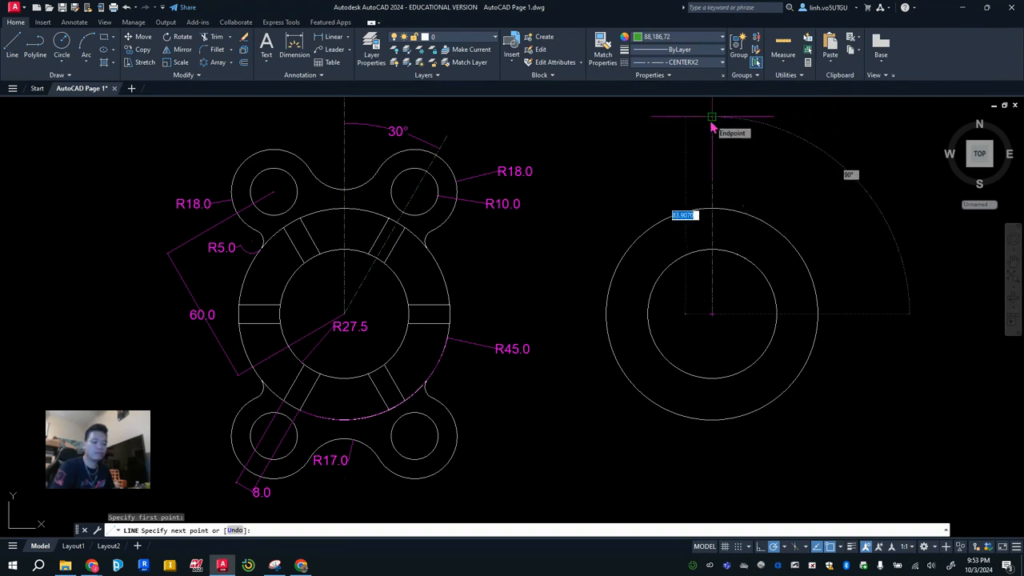
key(Tab)
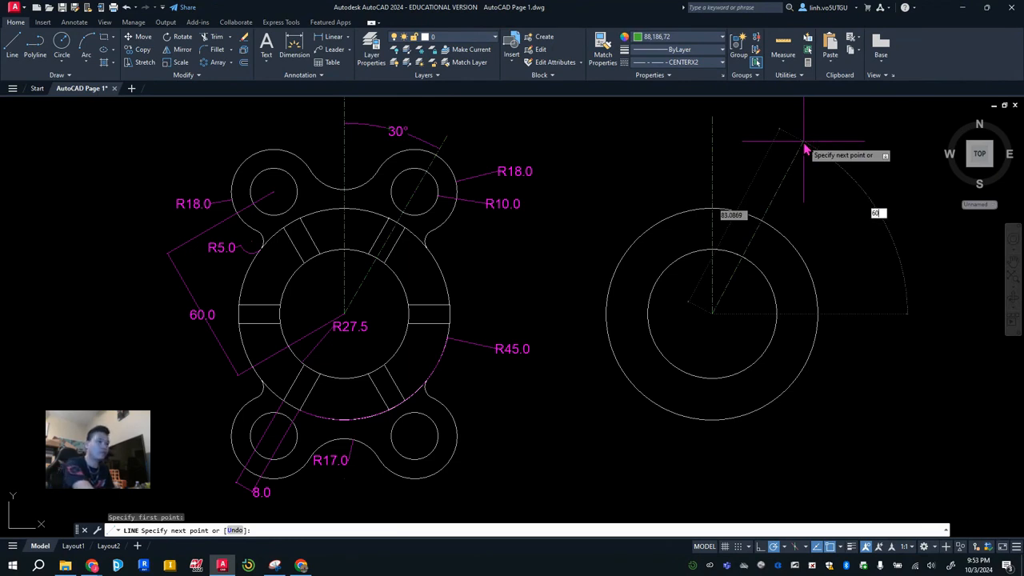
text(60)
key(Return)
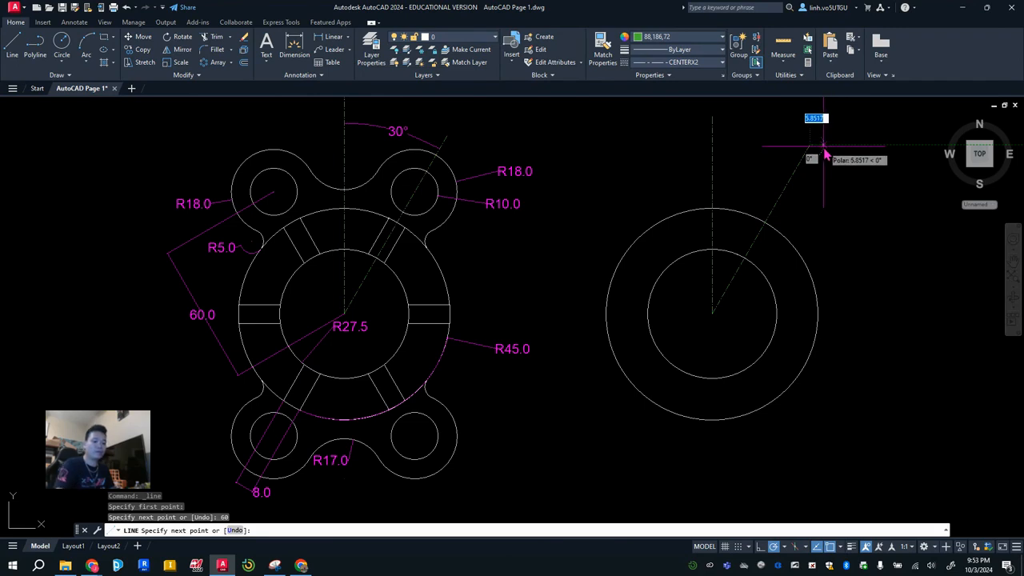
key(Escape)
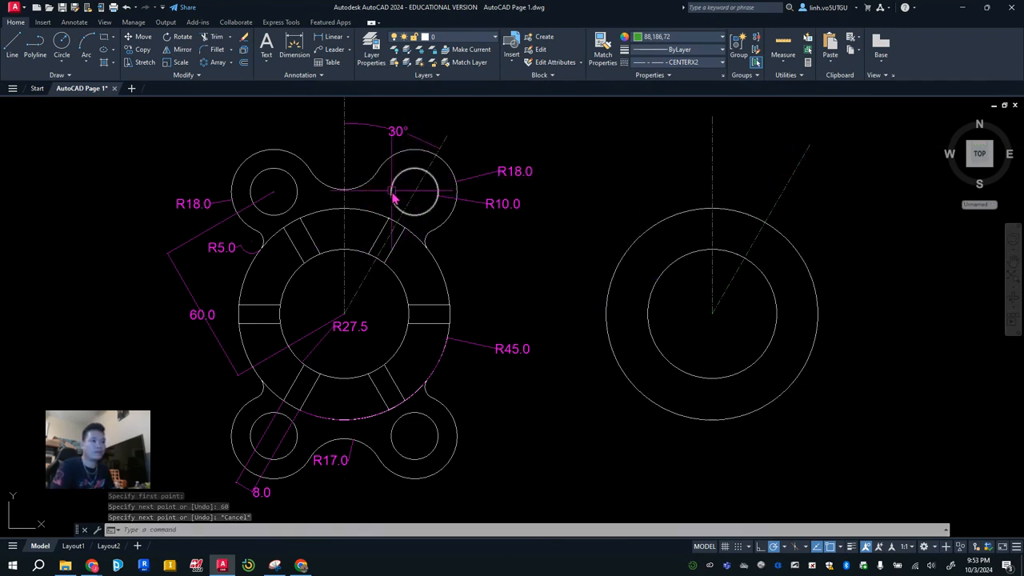
Step: Draw a concentric centreline circle of radius 60 around the new circles' centre
scroll(388, 201, up, 2)
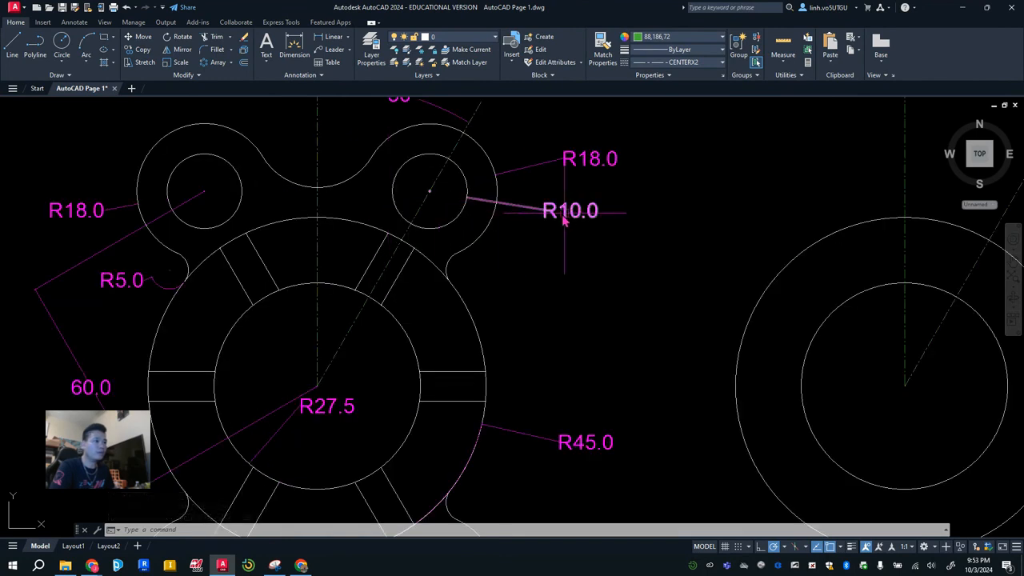
scroll(473, 222, down, 2)
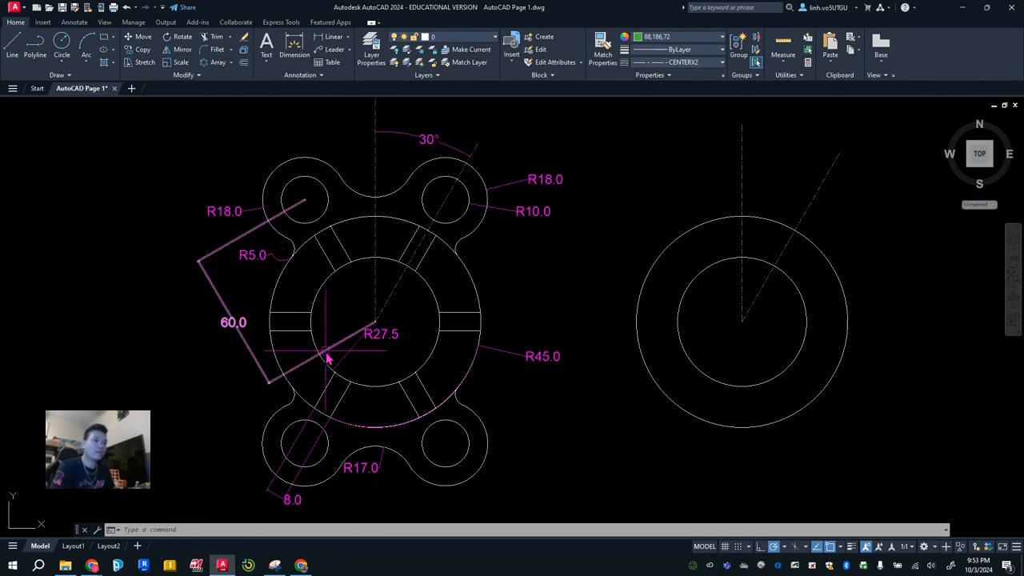
click(64, 44)
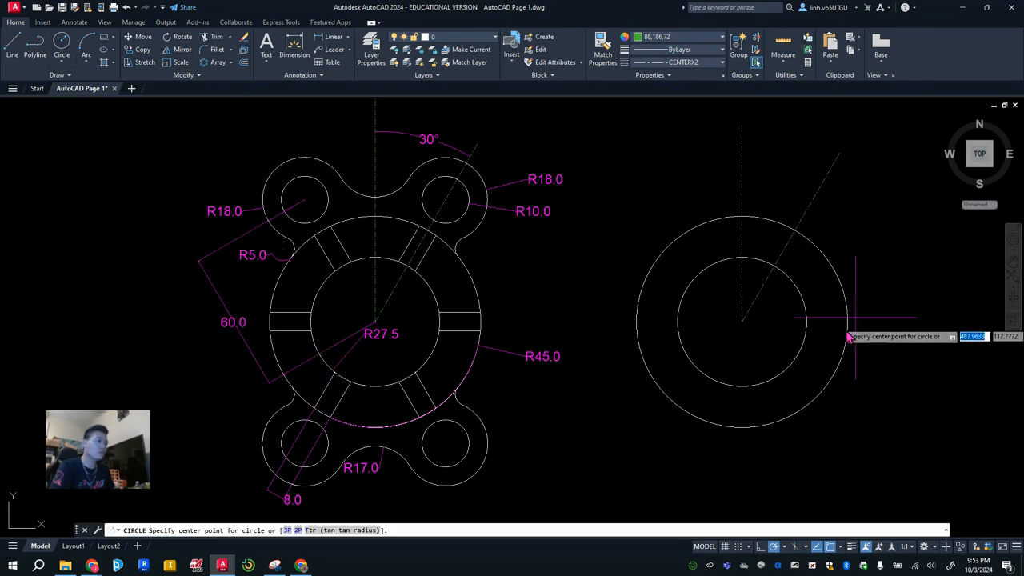
click(744, 332)
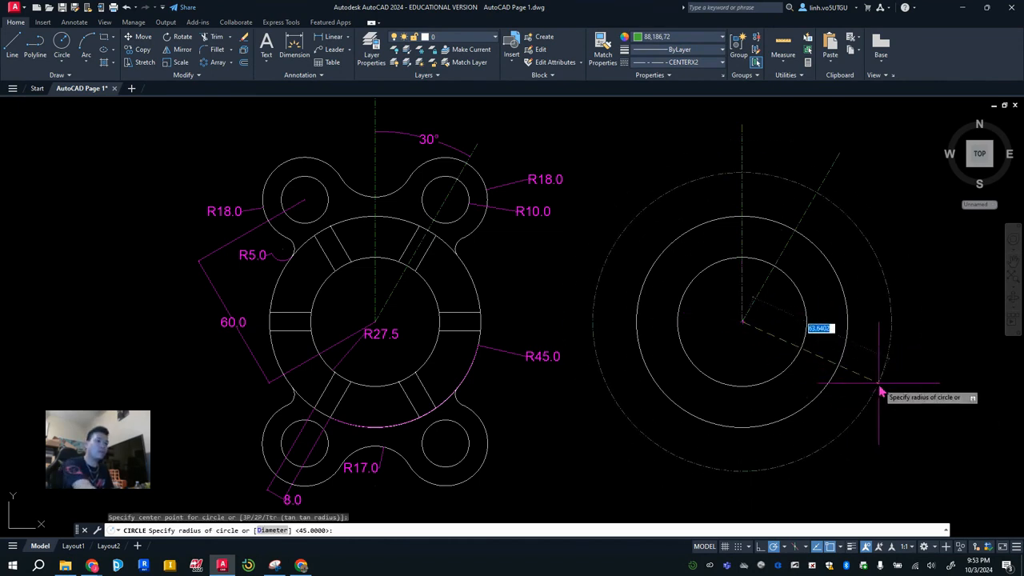
text(60)
key(Return)
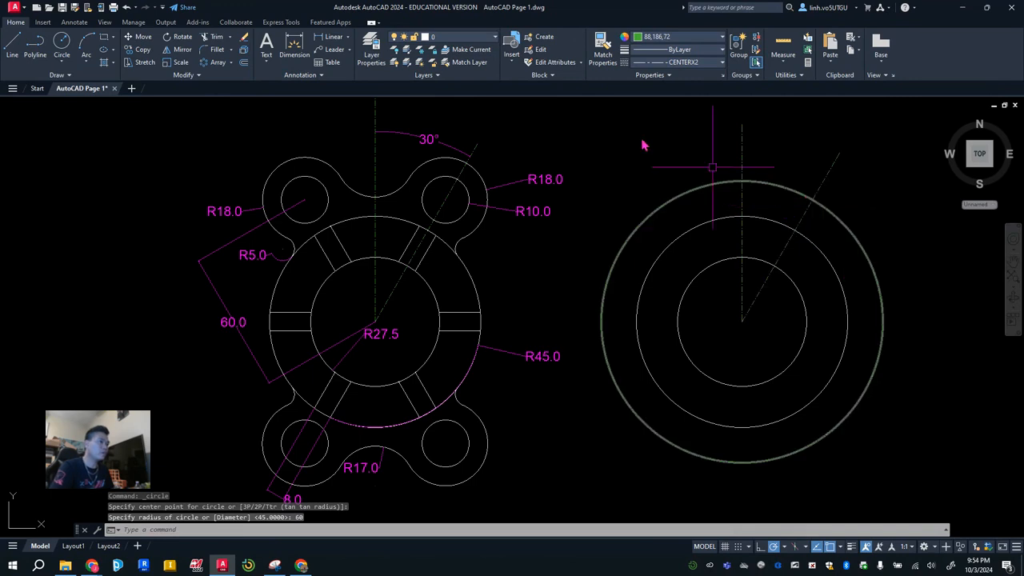
Step: Set the current object colour back to ByLayer
click(682, 40)
click(664, 48)
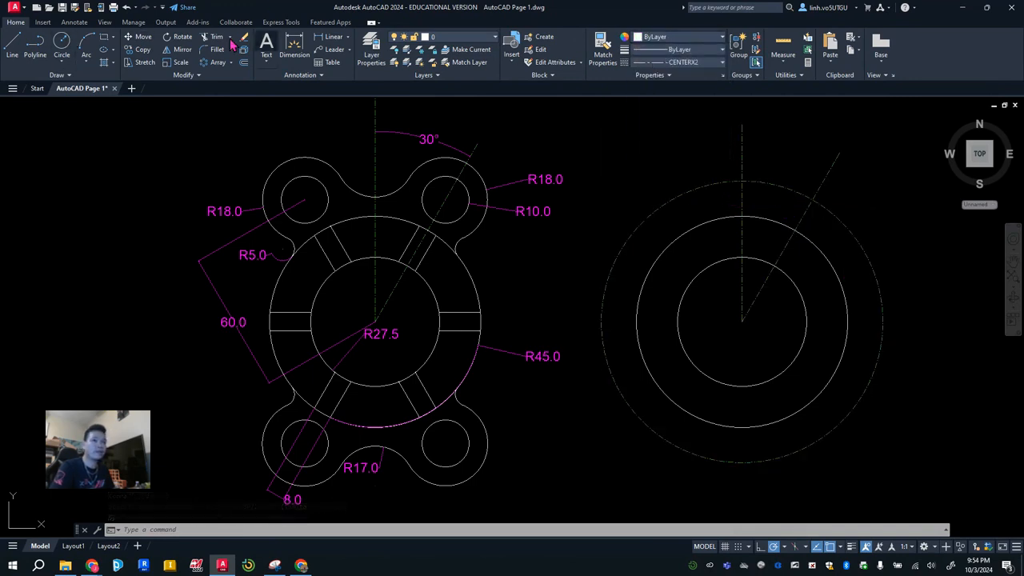
click(62, 44)
click(814, 201)
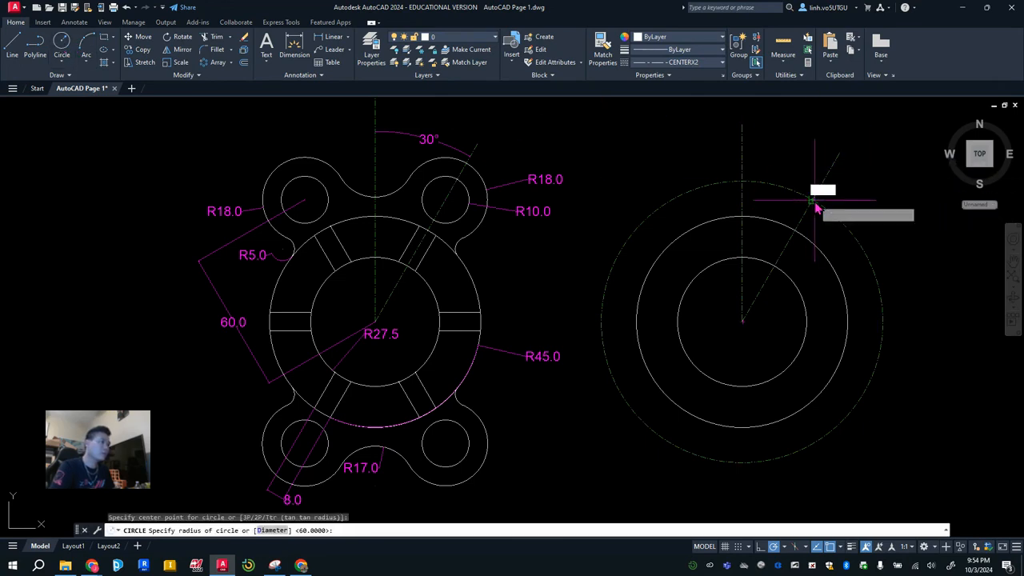
click(701, 65)
click(700, 65)
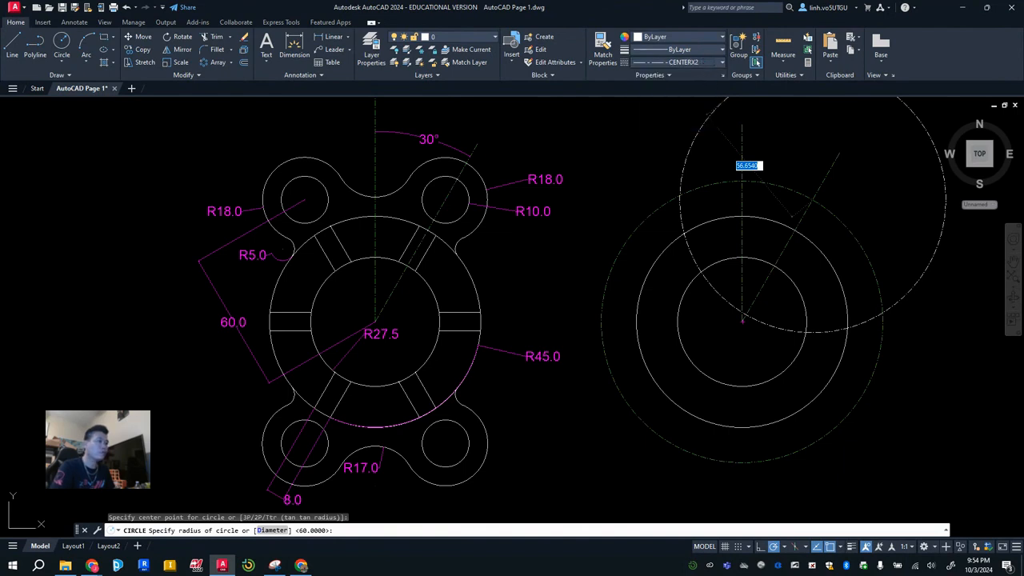
key(Escape)
Step: Set the linetype to Continuous and draw a radius 10 circle where the 60° centreline crosses the radius 60 circle
click(717, 64)
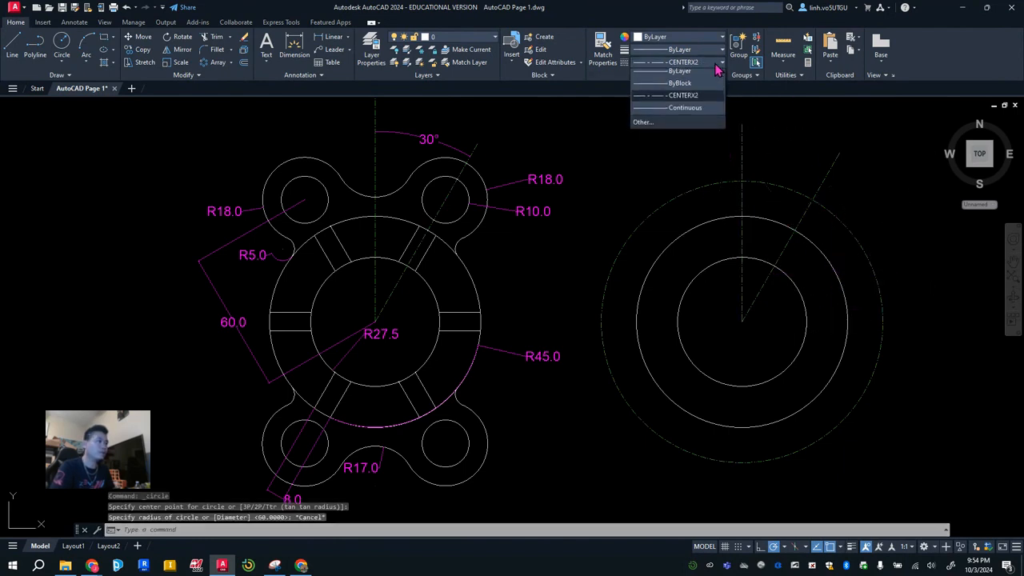
click(682, 107)
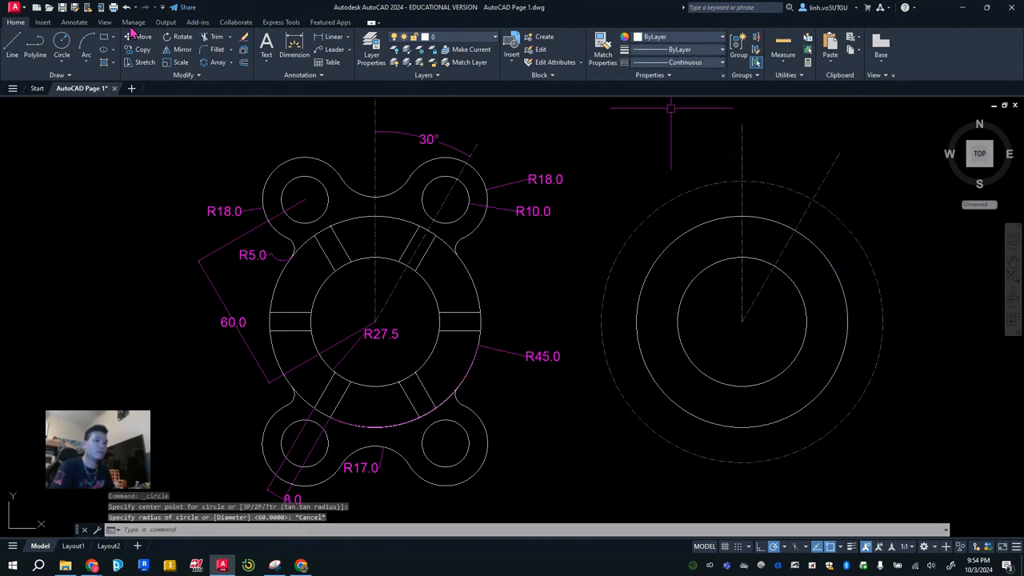
click(59, 44)
click(812, 200)
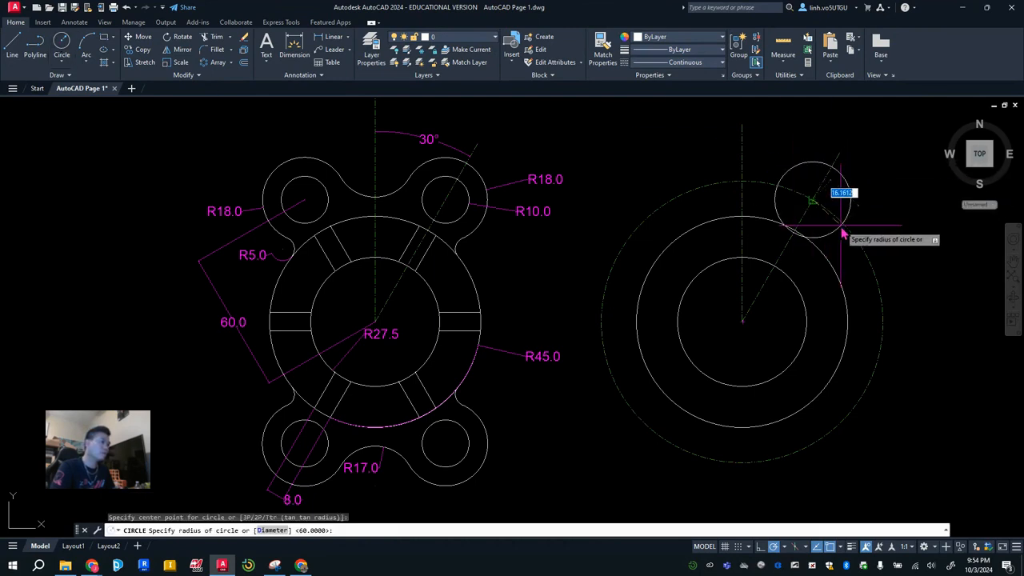
text(10)
key(Return)
Step: Draw a concentric radius 18 circle around the radius 10 circle on the 60° centreline
key(Return)
click(813, 200)
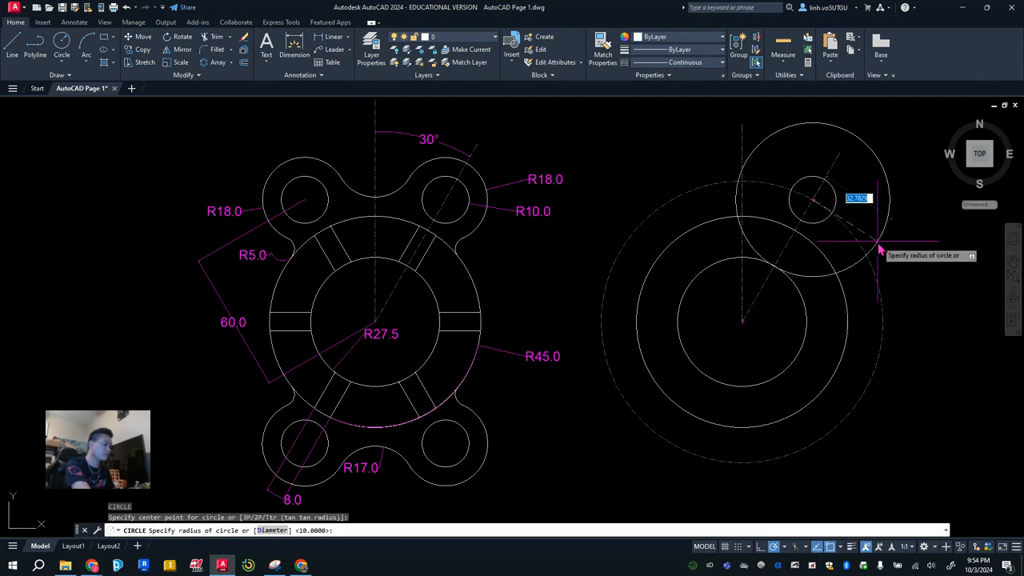
key(Return)
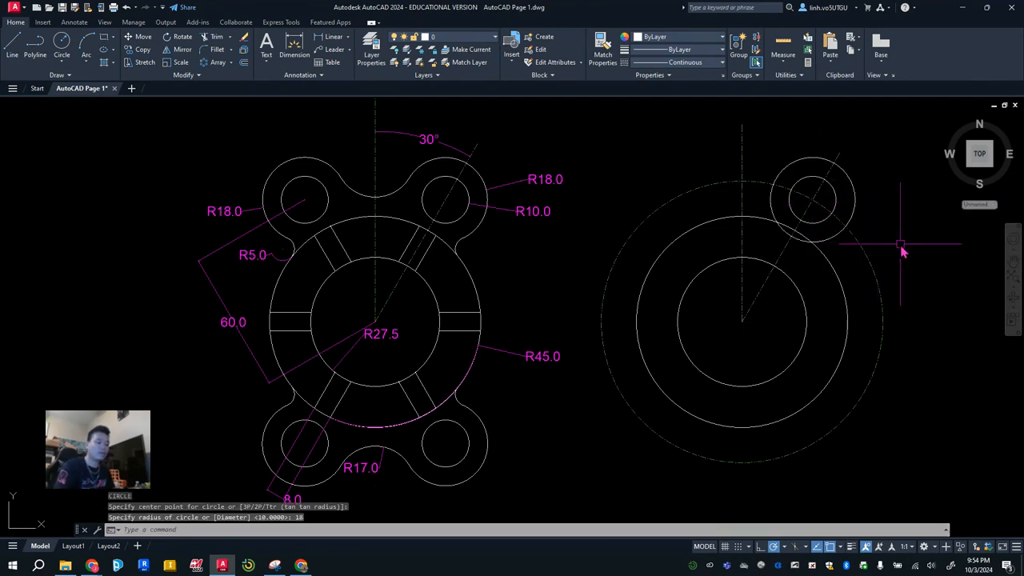
key(Escape)
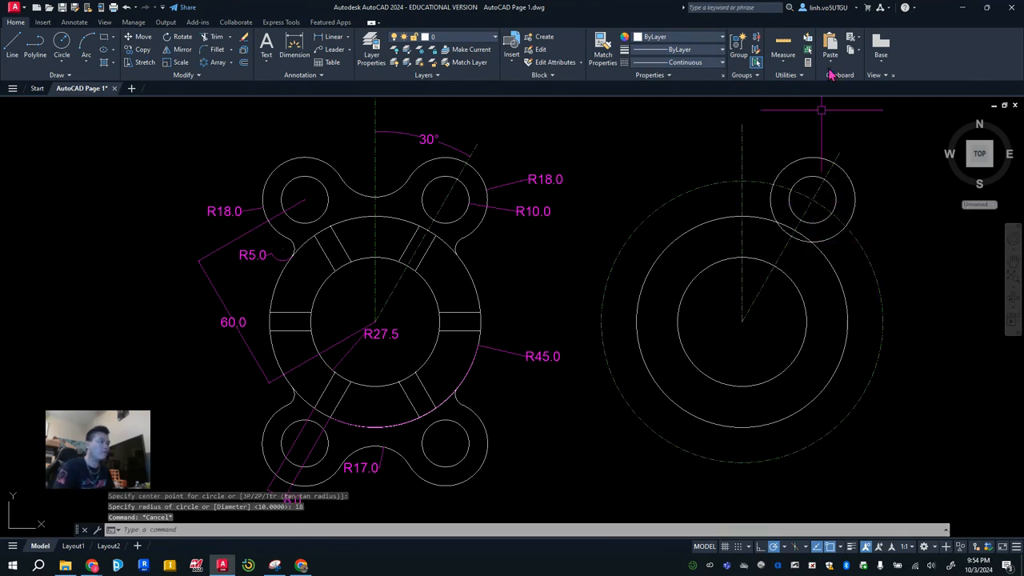
Step: Delete the radius 60 centreline circle from the new drawing
click(608, 365)
key(Delete)
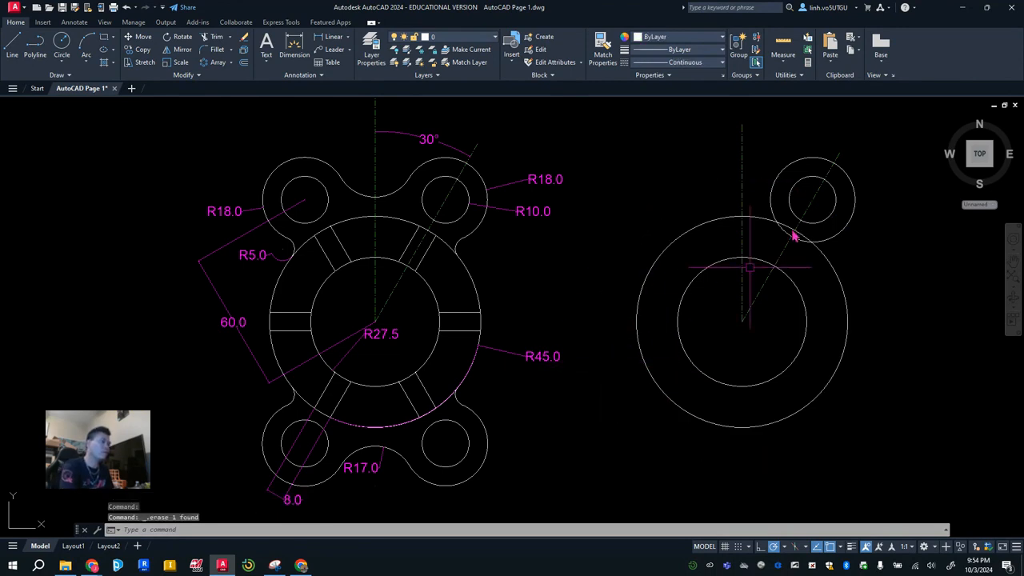
Step: Set the current object colour to green 88,186,72 and the linetype to CENTERX2 for drawing a line
click(12, 47)
click(681, 38)
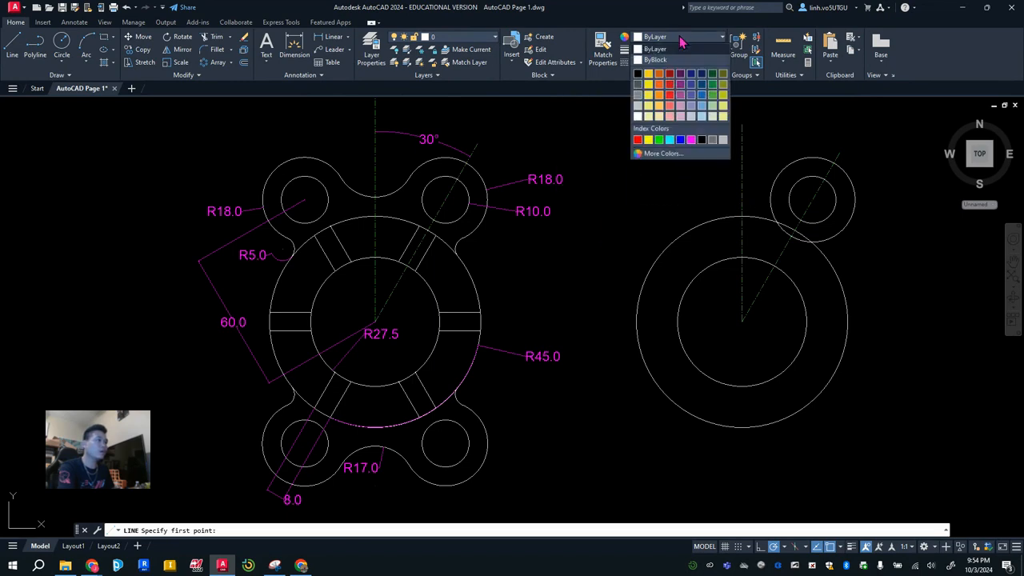
click(713, 96)
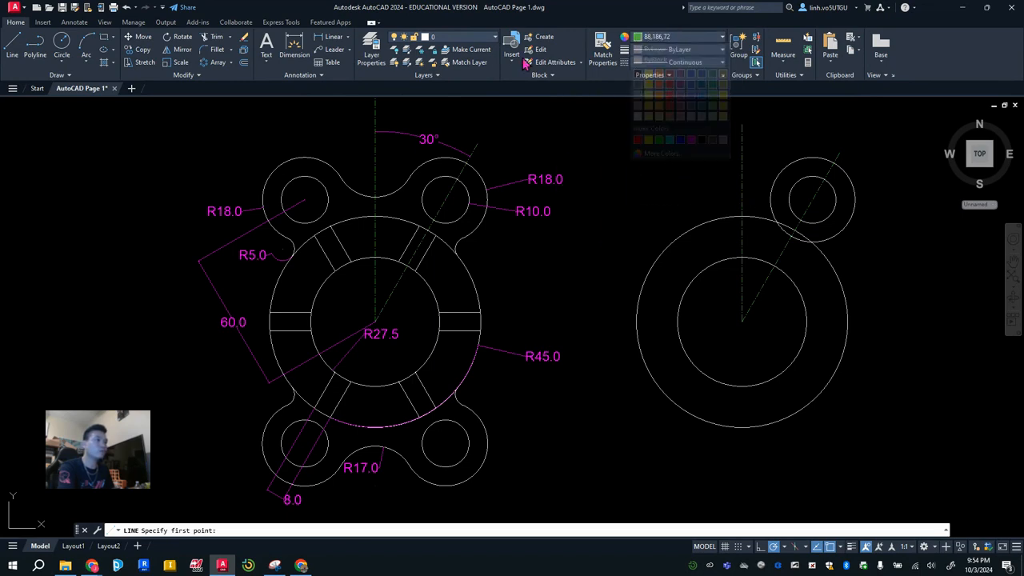
click(16, 45)
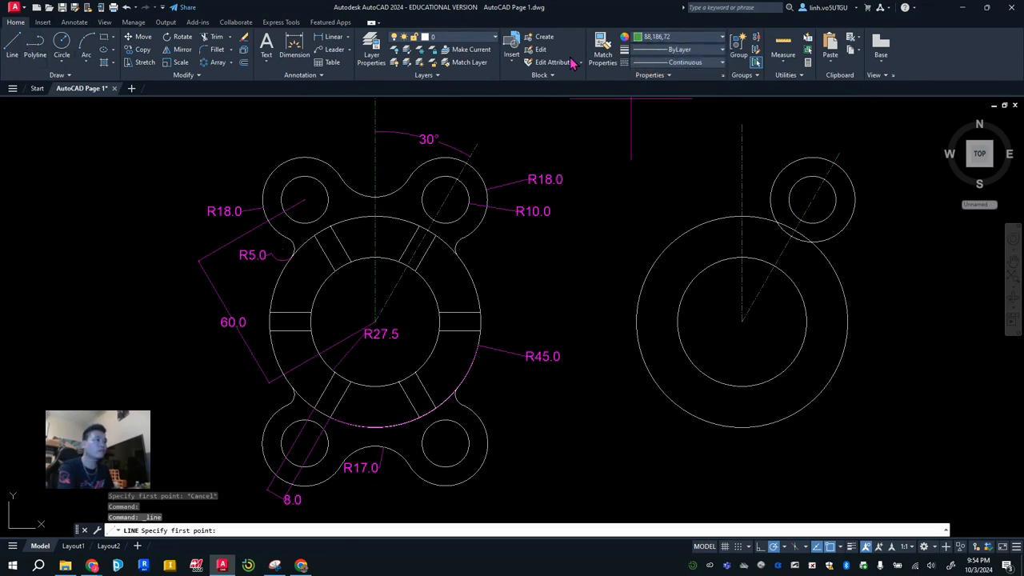
click(675, 64)
click(674, 107)
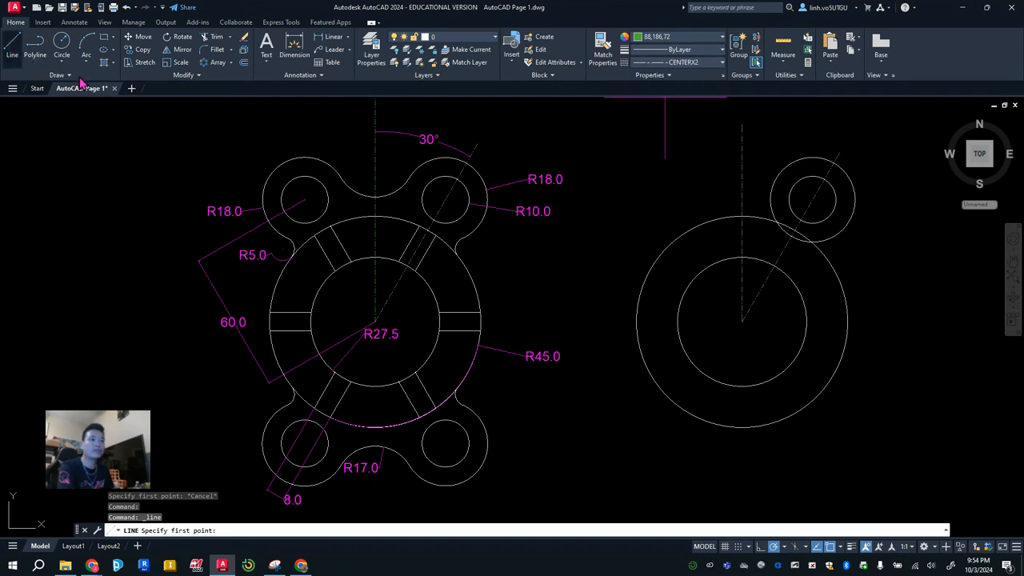
Step: Draw a centreline 60 units long from the new circles' centre toward the upper left, at 120°
click(742, 326)
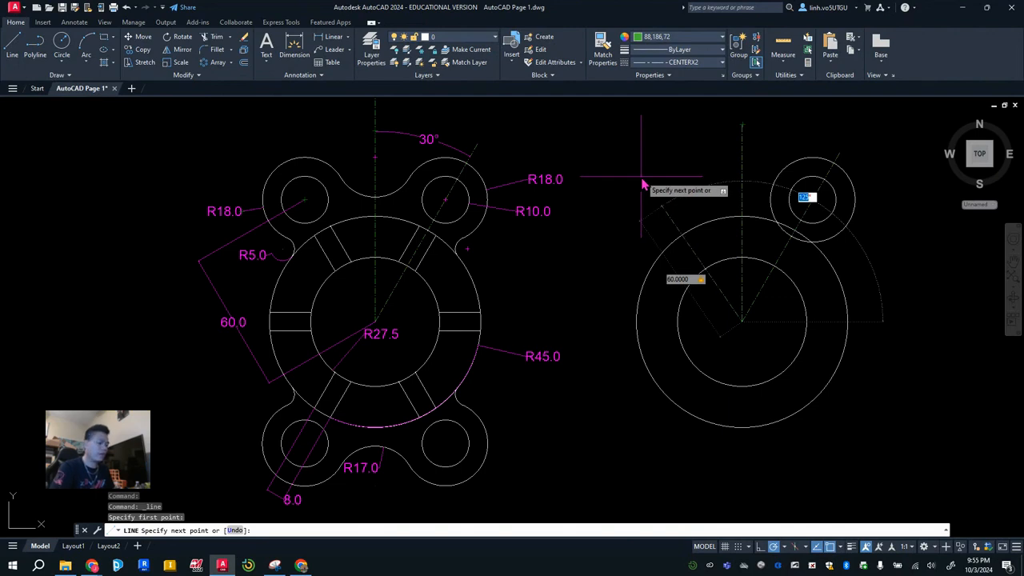
key(Return)
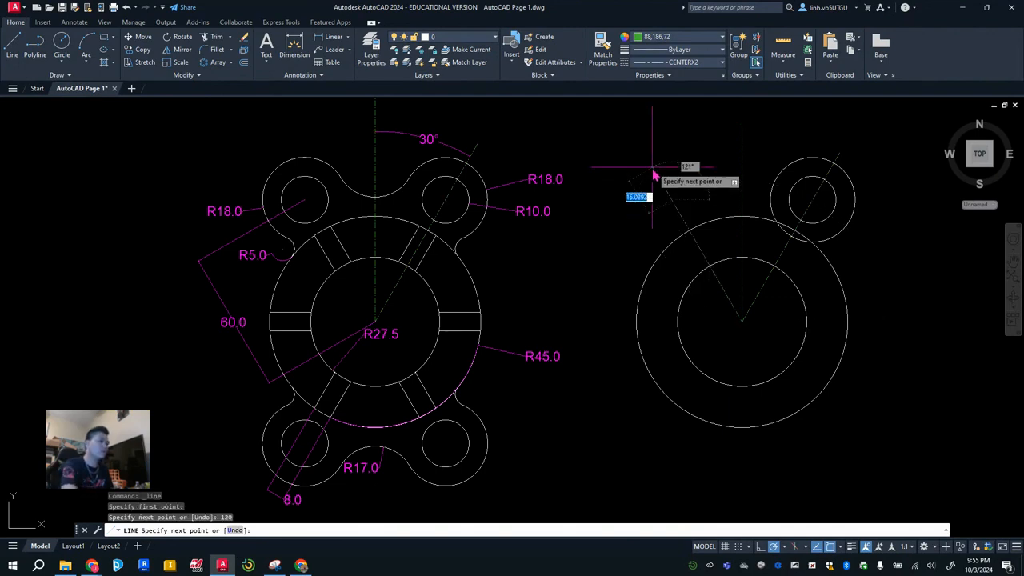
key(Escape)
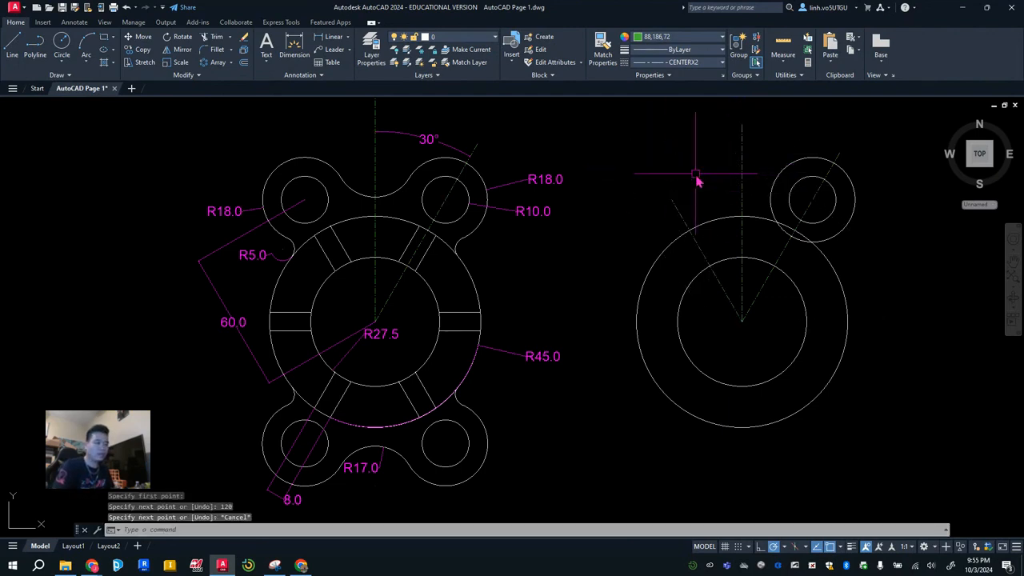
Step: Set the current object colour back to ByLayer and the linetype to Continuous
click(675, 37)
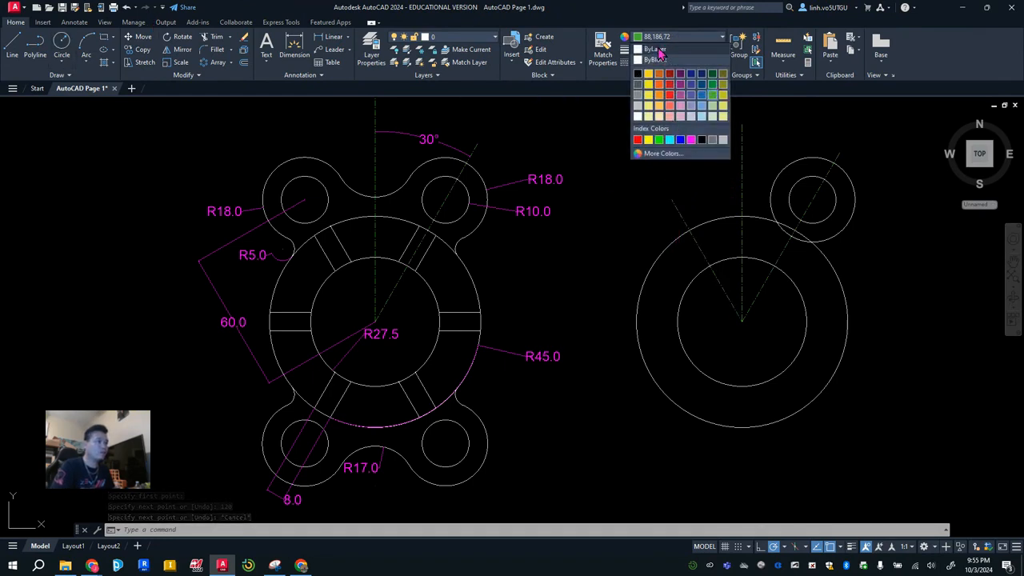
click(657, 50)
click(684, 64)
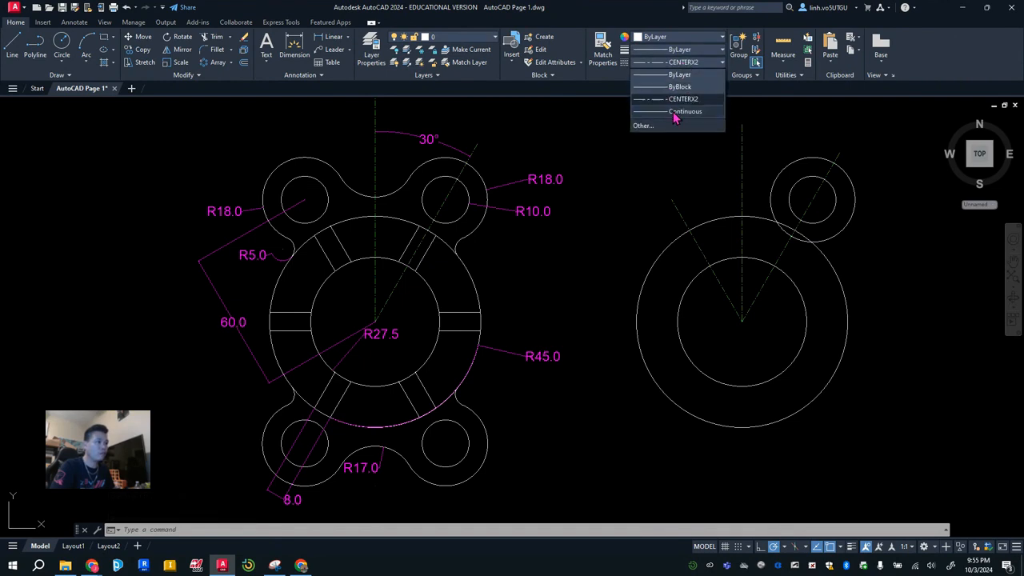
click(677, 119)
Step: Draw a radius 10 circle centred on the outer end of the 120° centreline
click(59, 48)
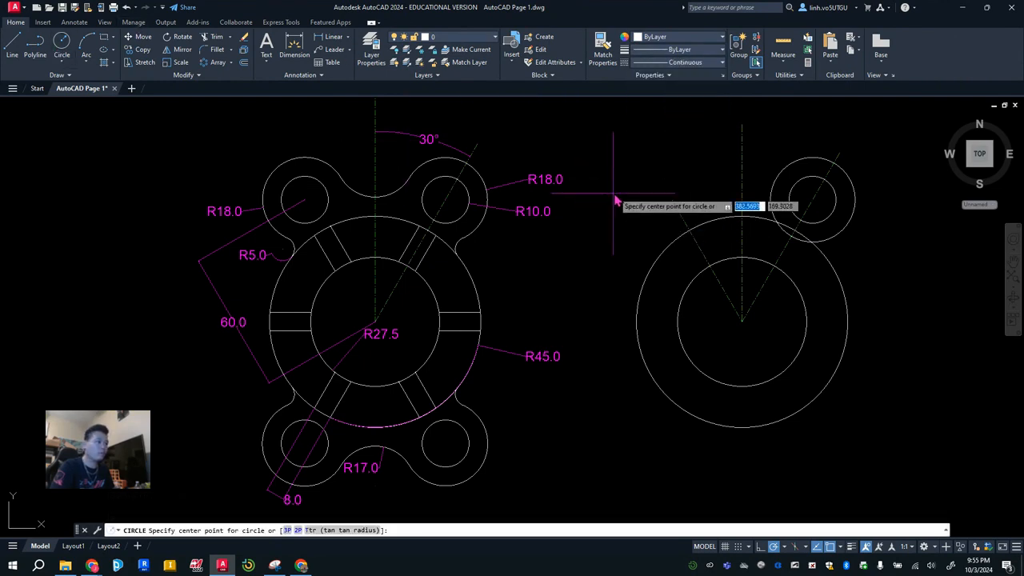
click(671, 200)
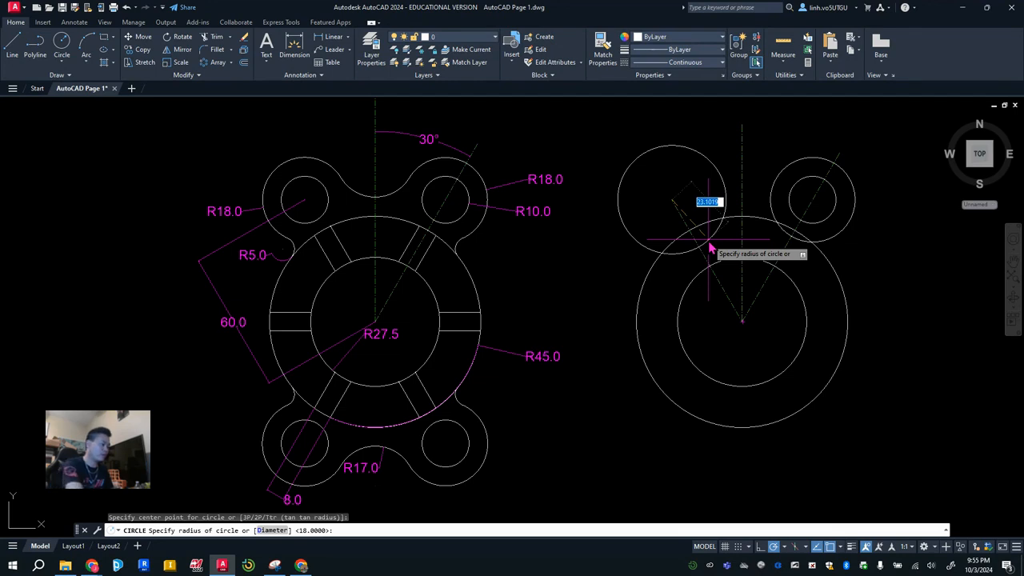
key(Return)
Step: Draw a concentric radius 18 circle around the radius 10 circle at the end of the 120° centreline
key(Return)
key(Return)
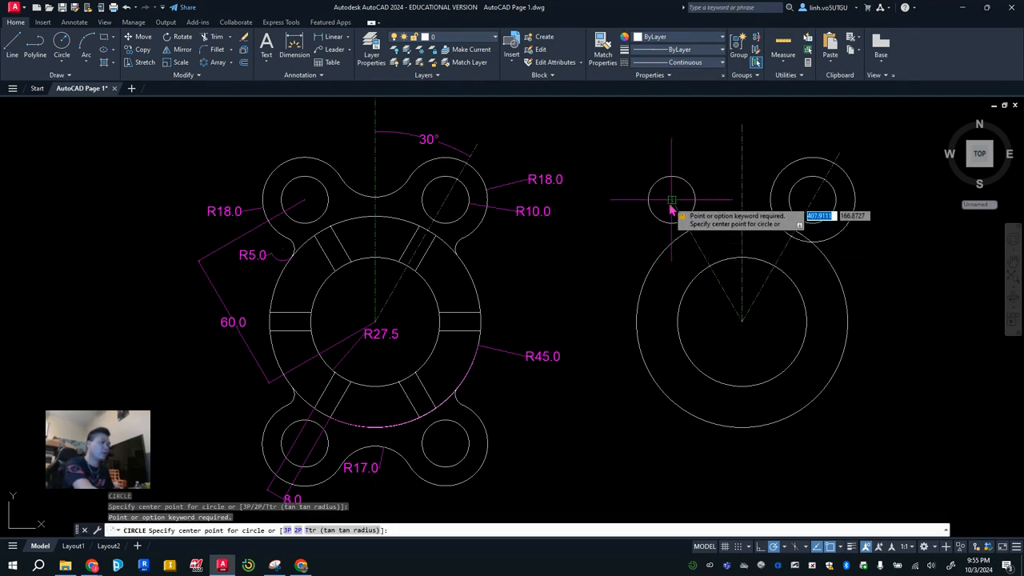
click(671, 200)
text(1)
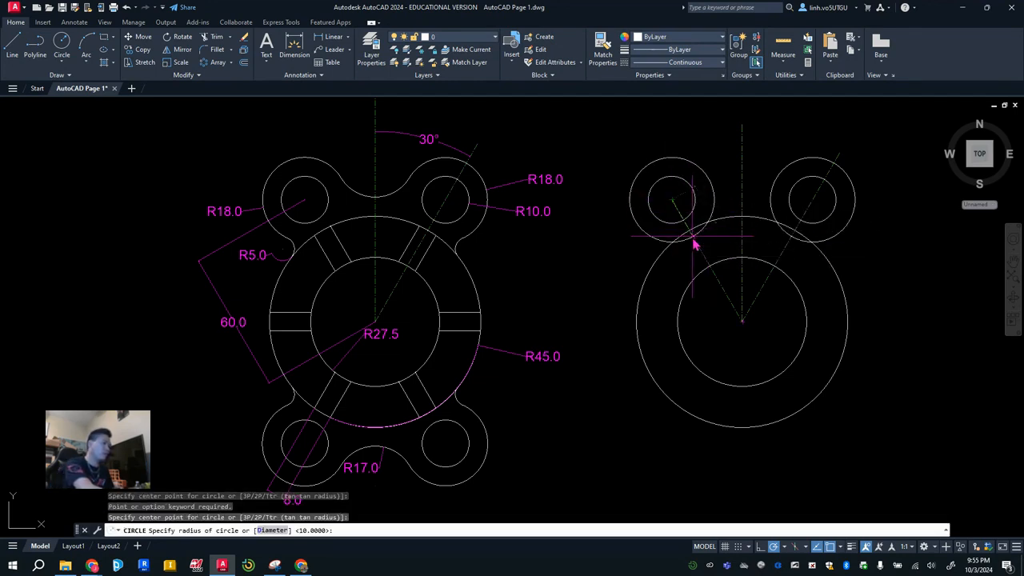
text(8)
key(Return)
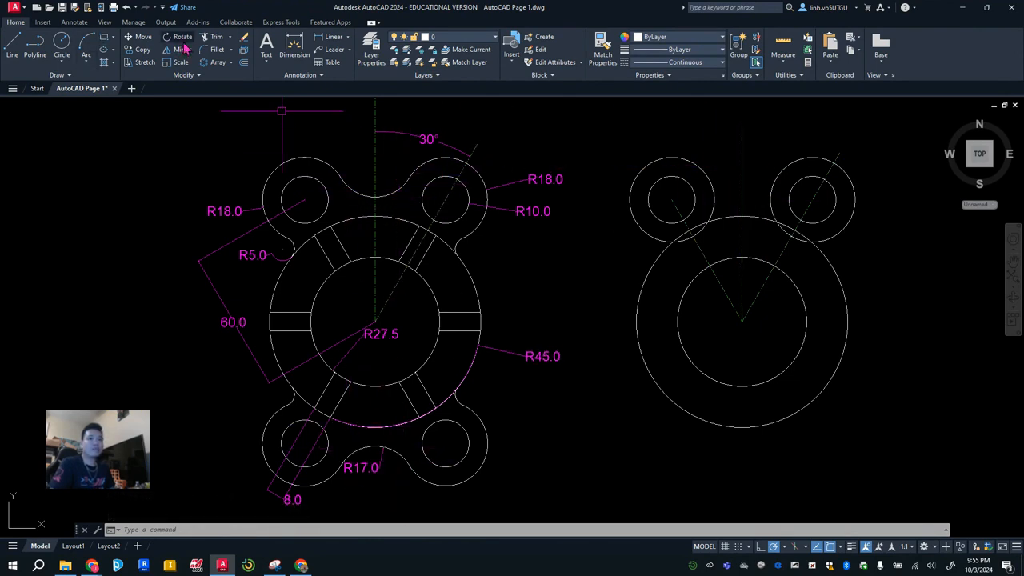
Step: Draw a radius 17 circle tangent to both radius 18 lobe circles with the tan-tan-radius option, between them at the top
click(294, 46)
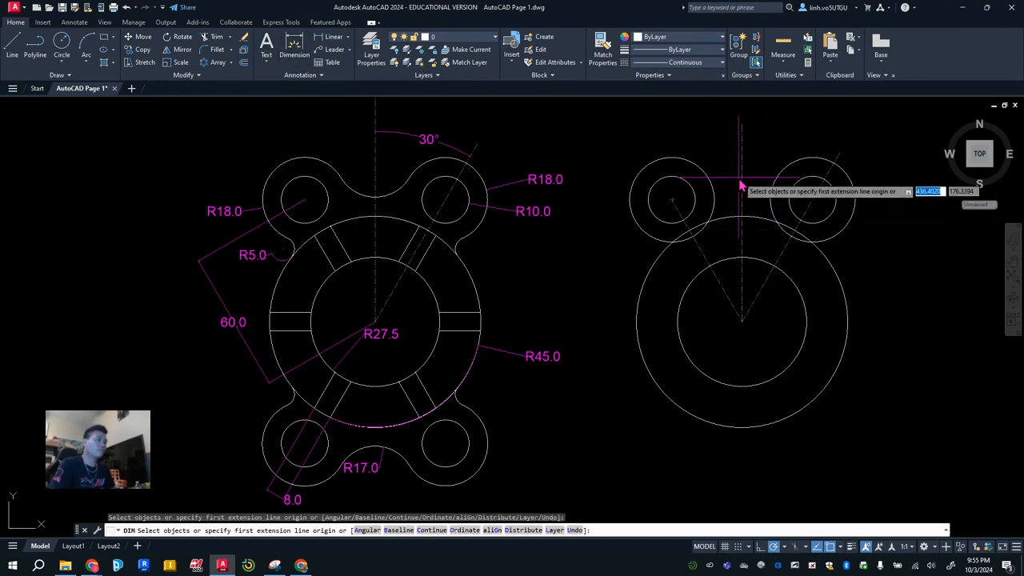
key(Escape)
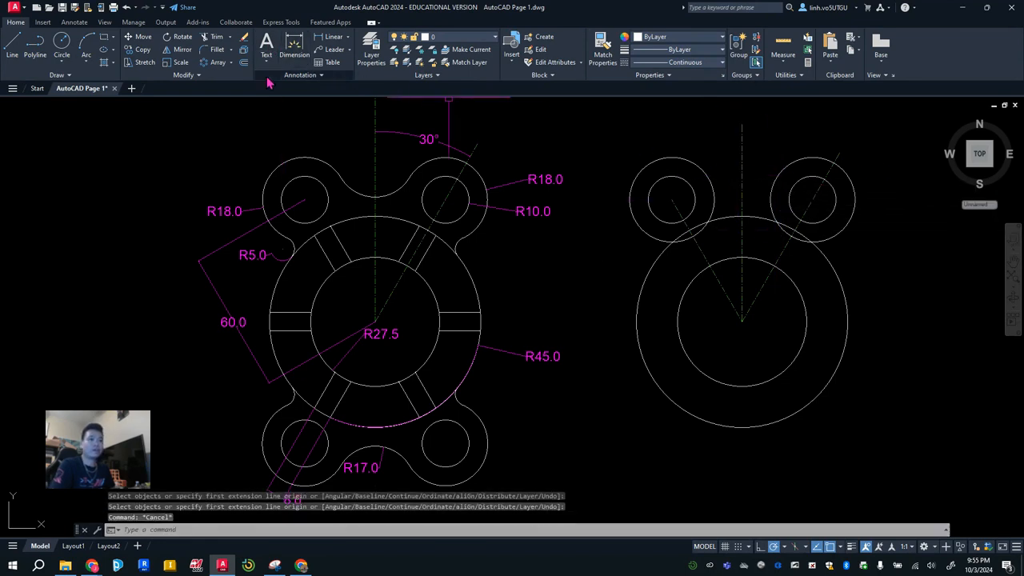
click(66, 44)
text(ttr)
key(Return)
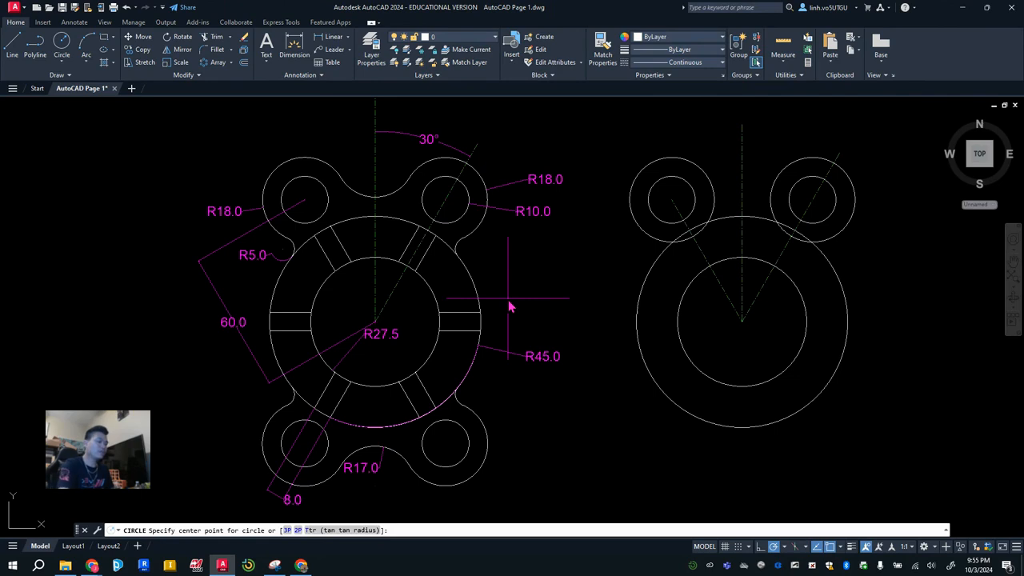
click(682, 165)
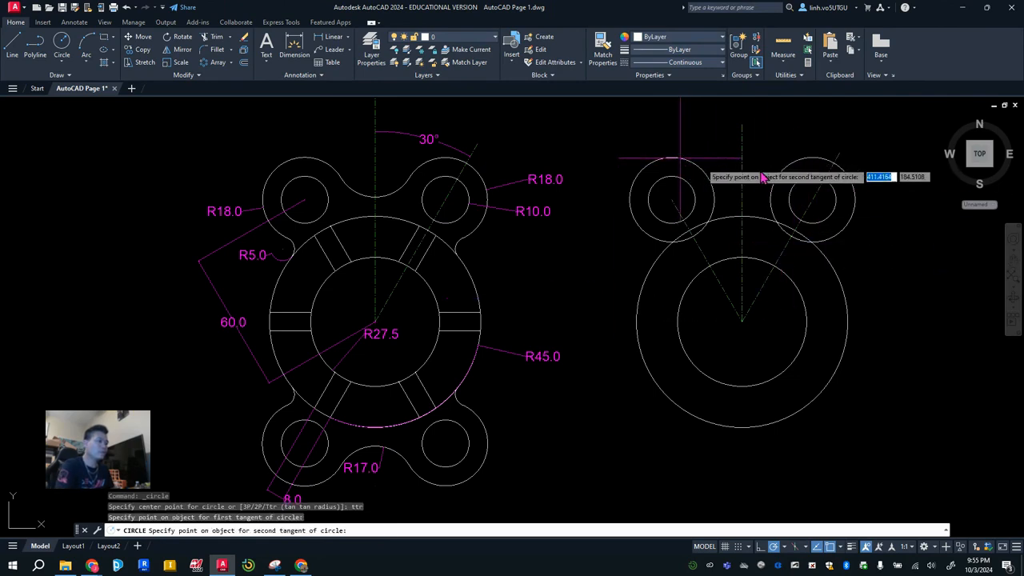
click(793, 163)
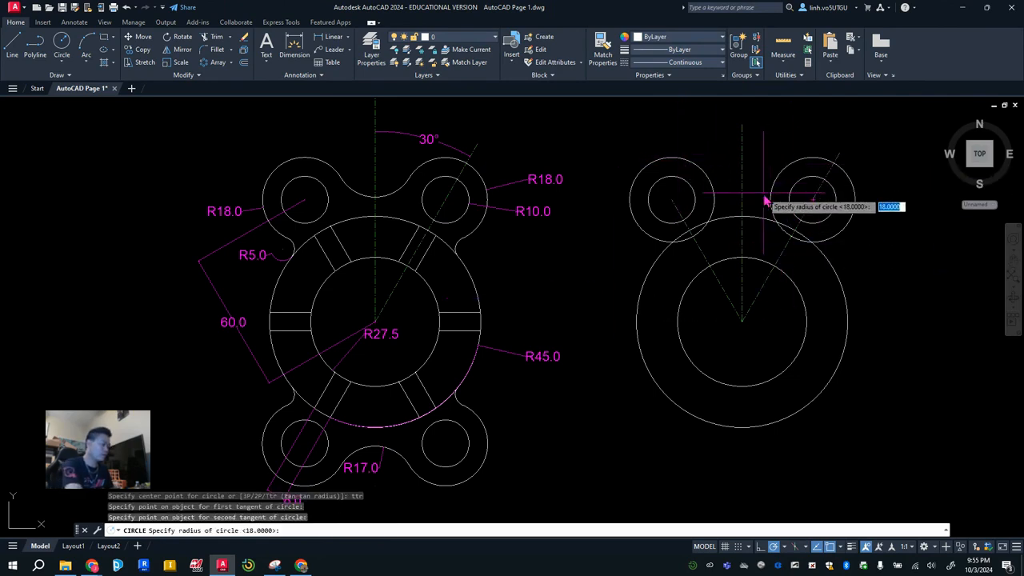
key(Return)
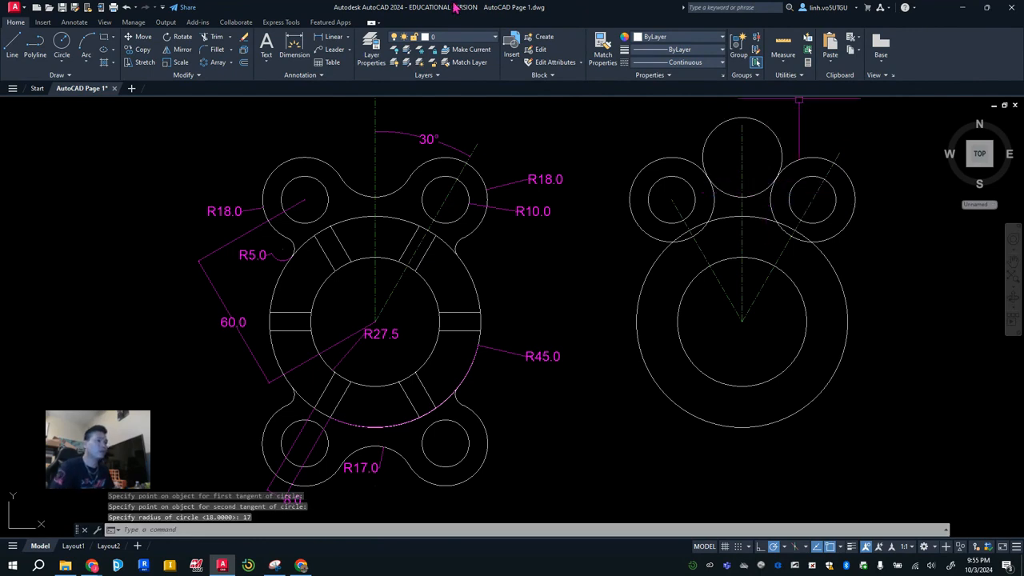
Step: Trim away the upper part of the radius 17 circle and the inward-facing portions of both radius 18 lobe circles
click(214, 40)
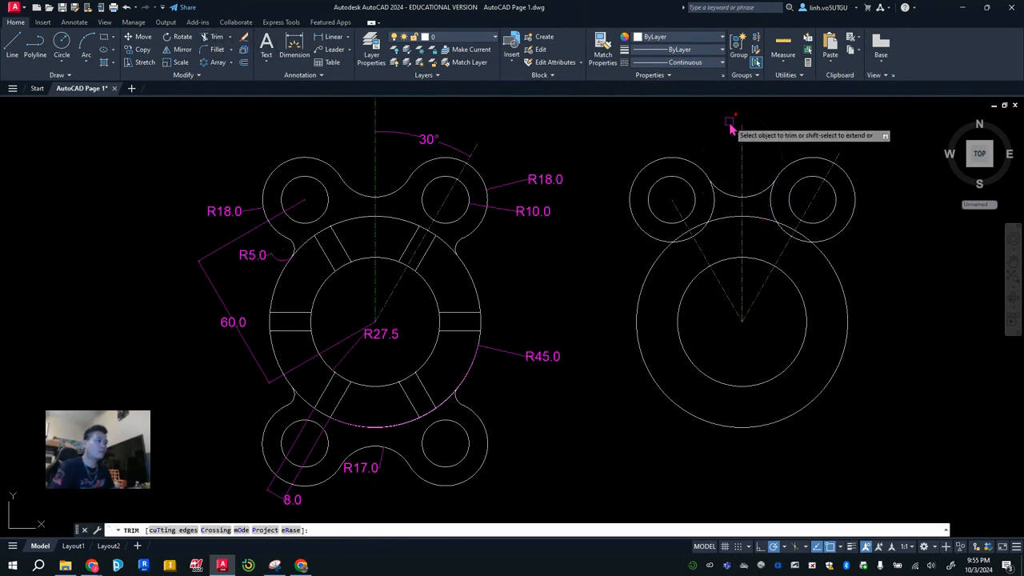
click(730, 121)
click(713, 209)
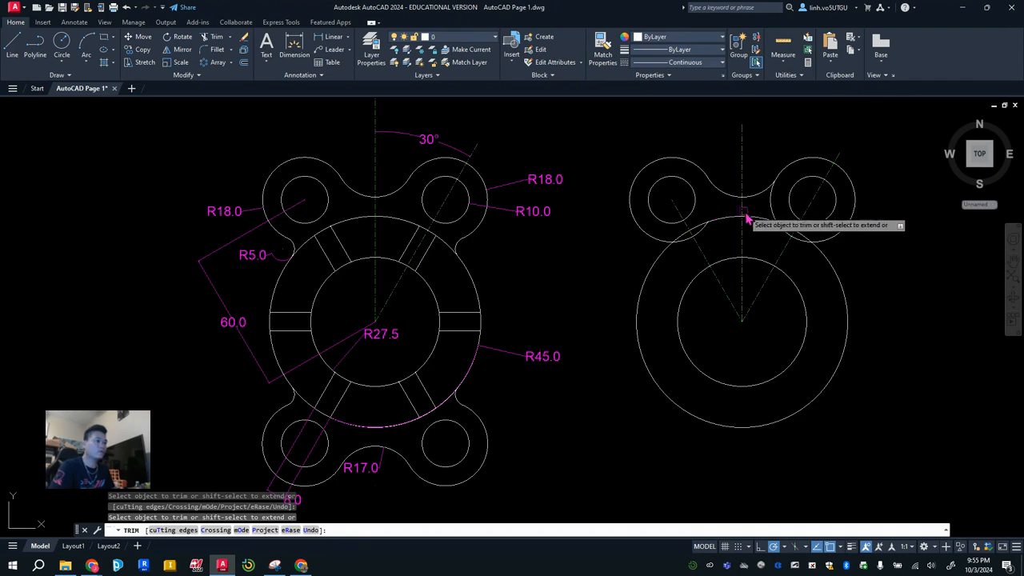
click(770, 207)
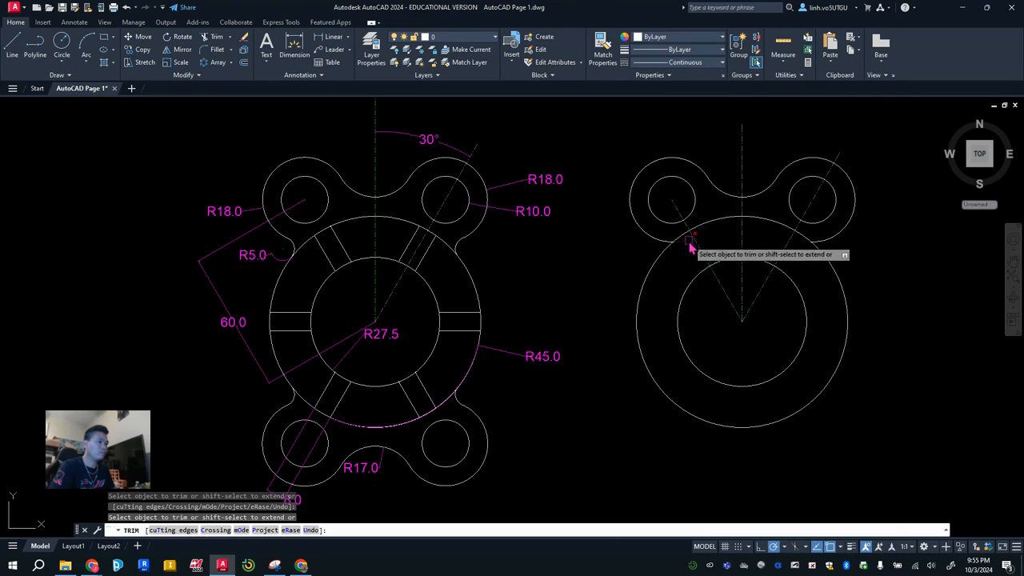
key(Escape)
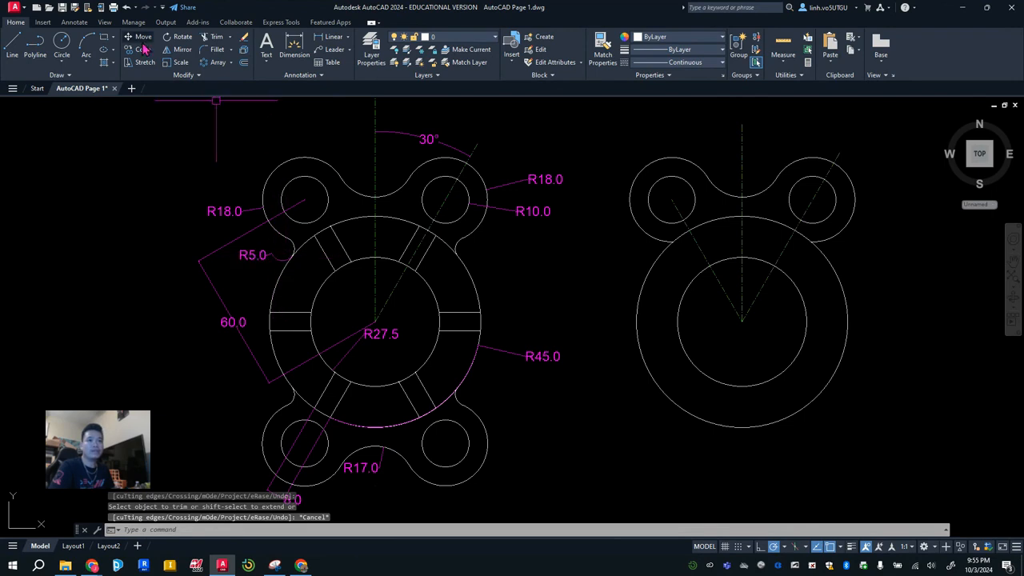
Step: Fillet the junction between the upper-left lobe arc and the radius 45 circle with a radius of 5
click(217, 48)
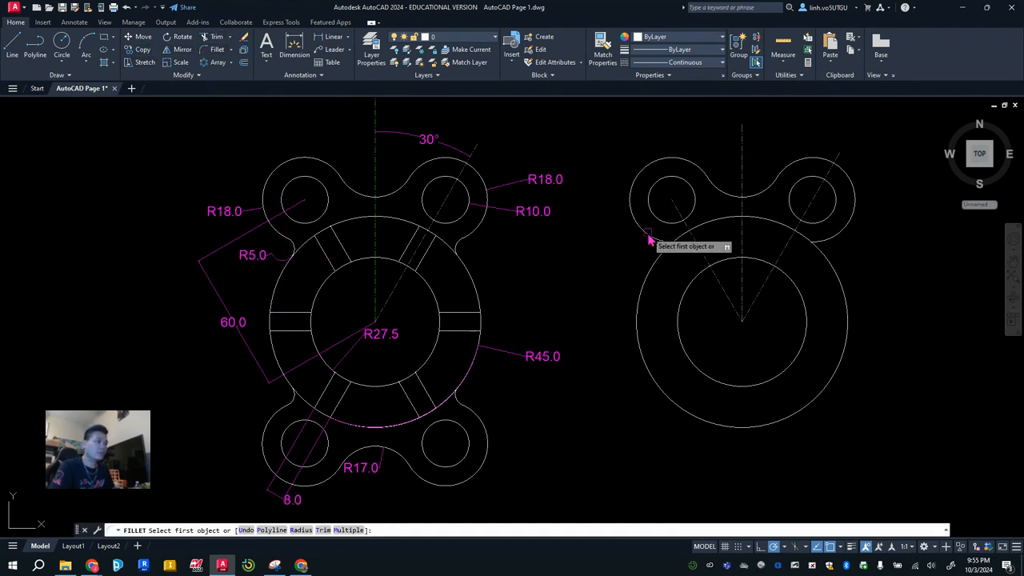
click(648, 239)
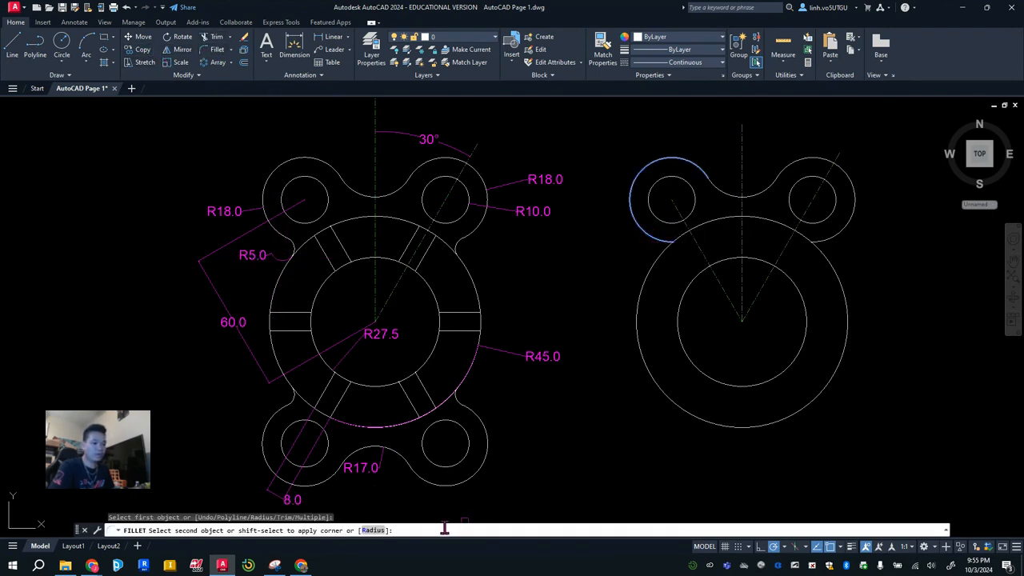
click(373, 530)
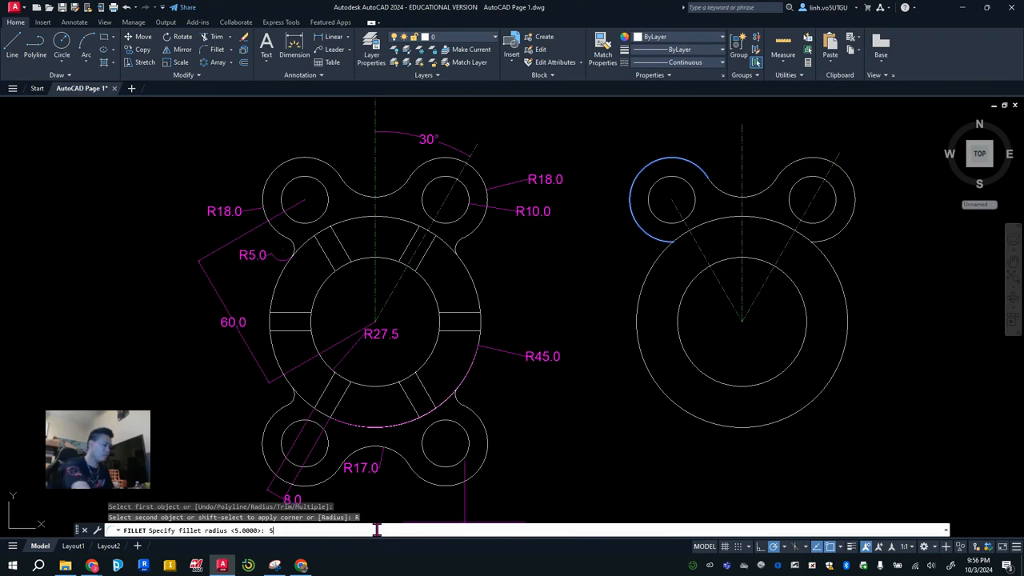
text(5)
key(Return)
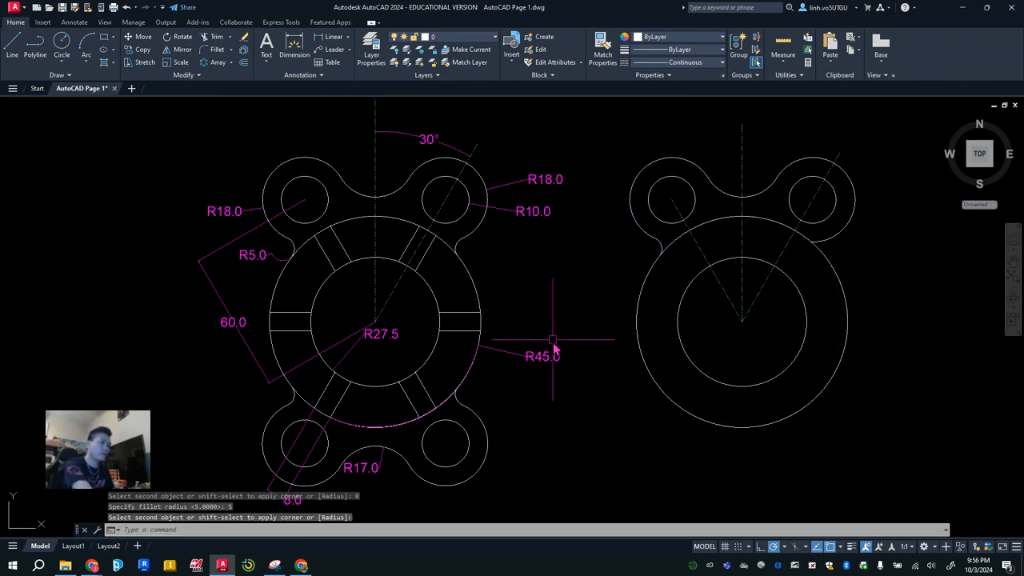
Step: Draw a radius 5 circle tangent to the upper-right lobe arc and the radius 45 circle with the tan-tan-radius option
key(Escape)
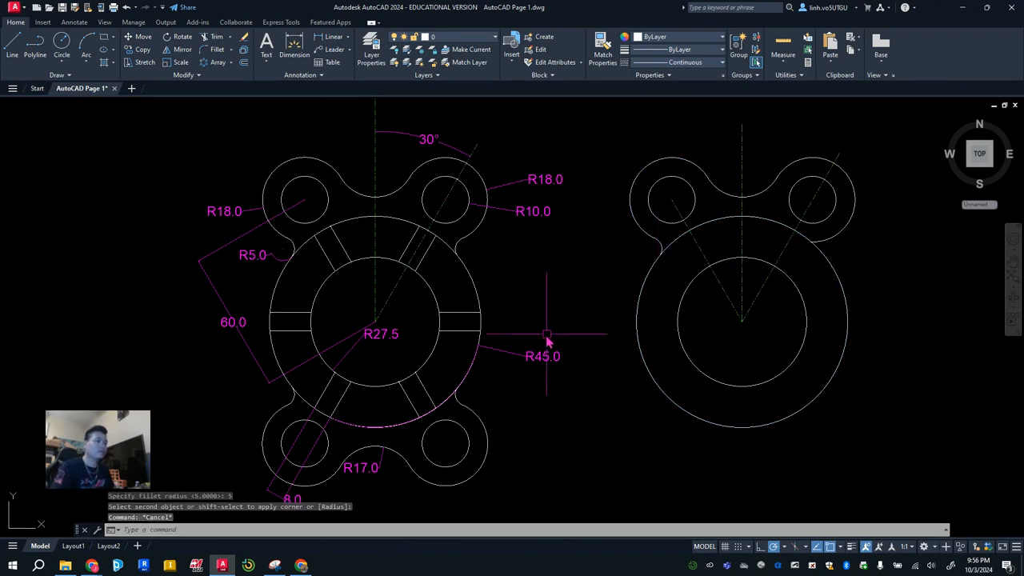
click(70, 48)
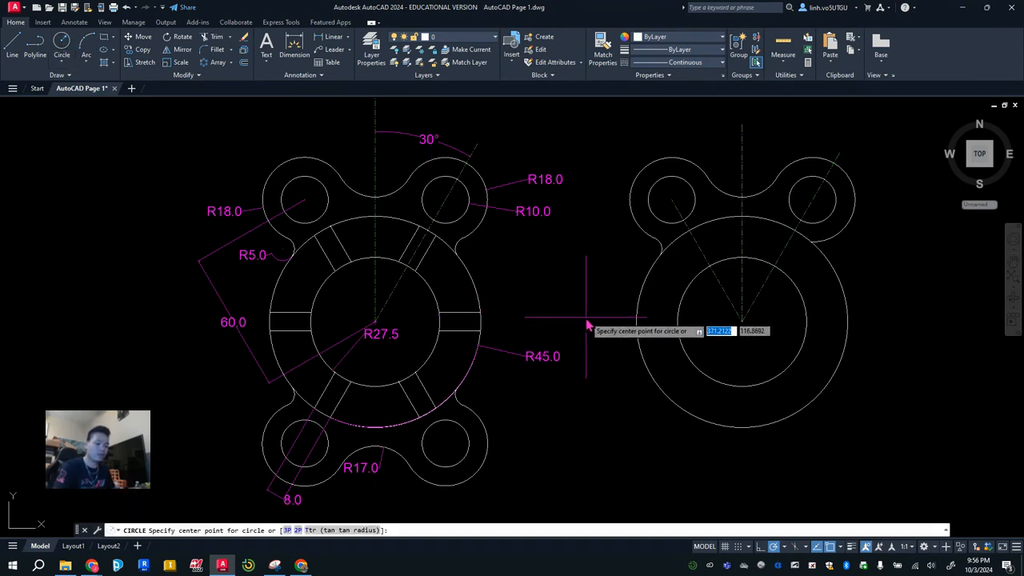
text(ttr)
key(Return)
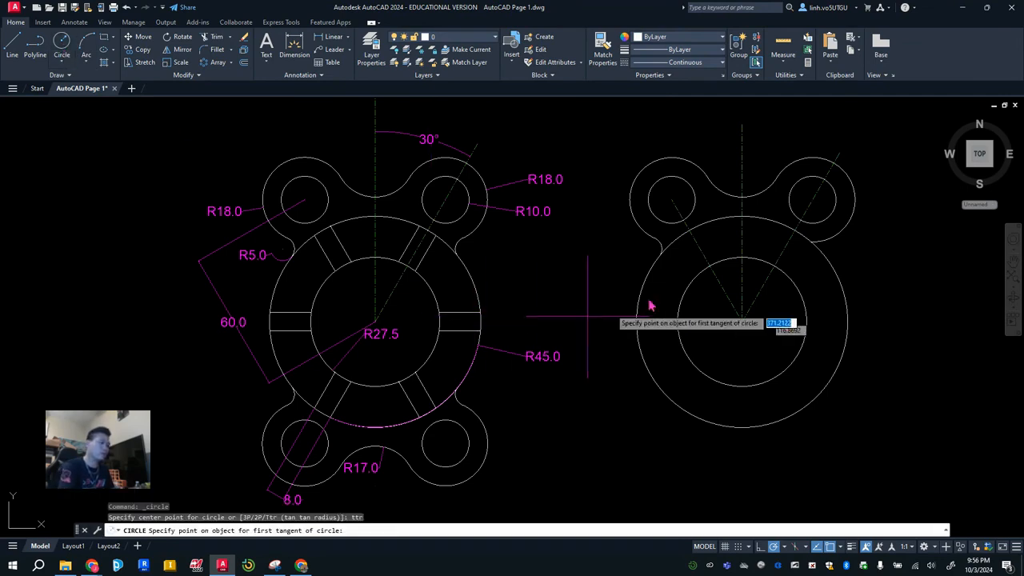
click(840, 236)
click(837, 270)
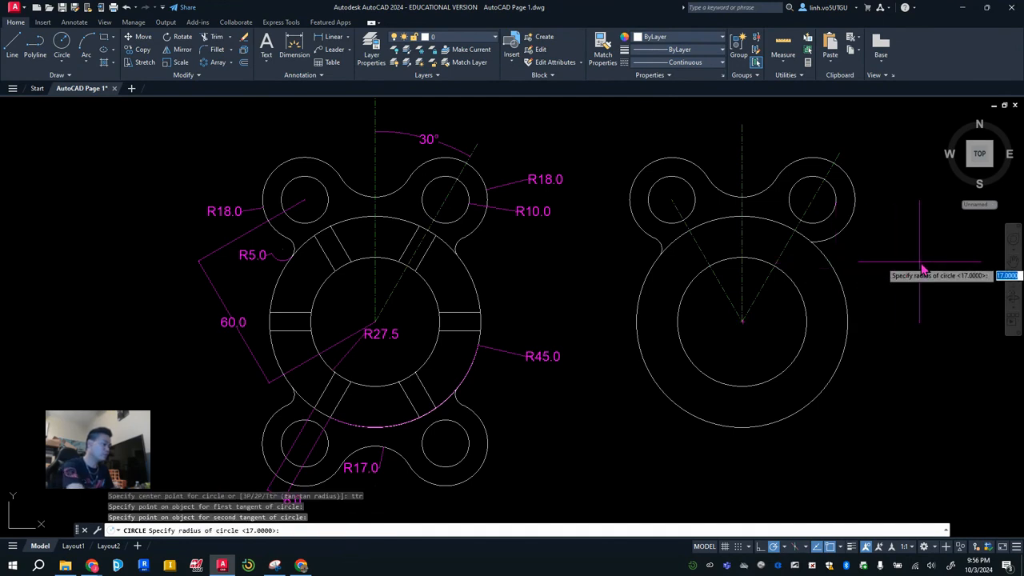
key(Return)
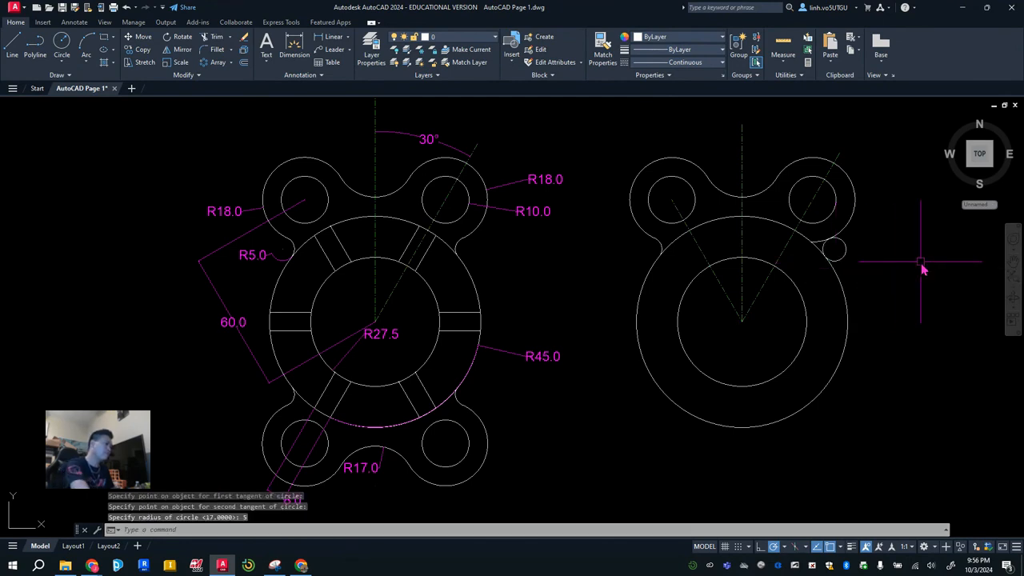
Step: Trim the radius 5 circle to its fillet arc and remove the excess end of the upper-right lobe arc
click(216, 38)
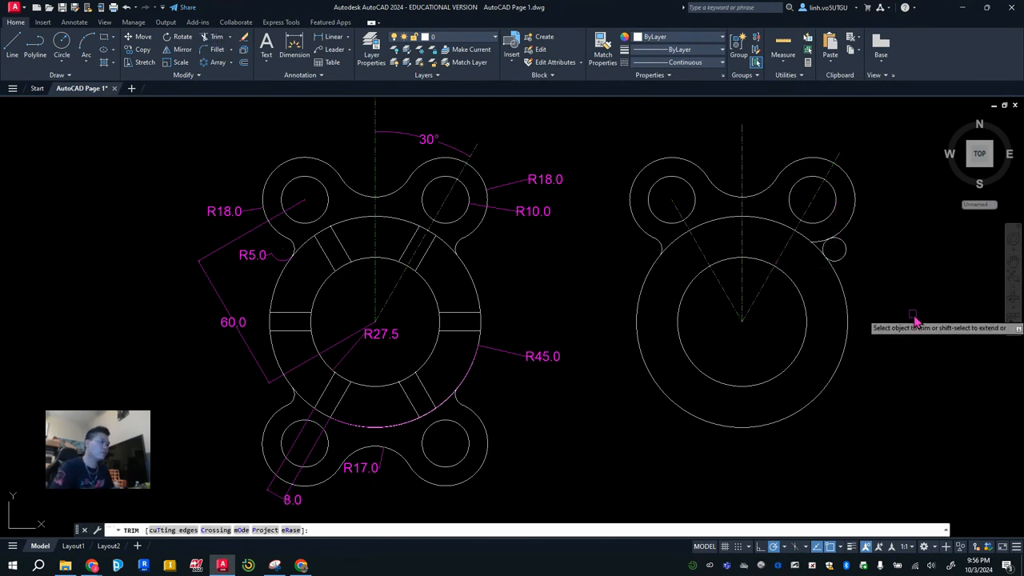
click(846, 250)
scroll(827, 280, up, 4)
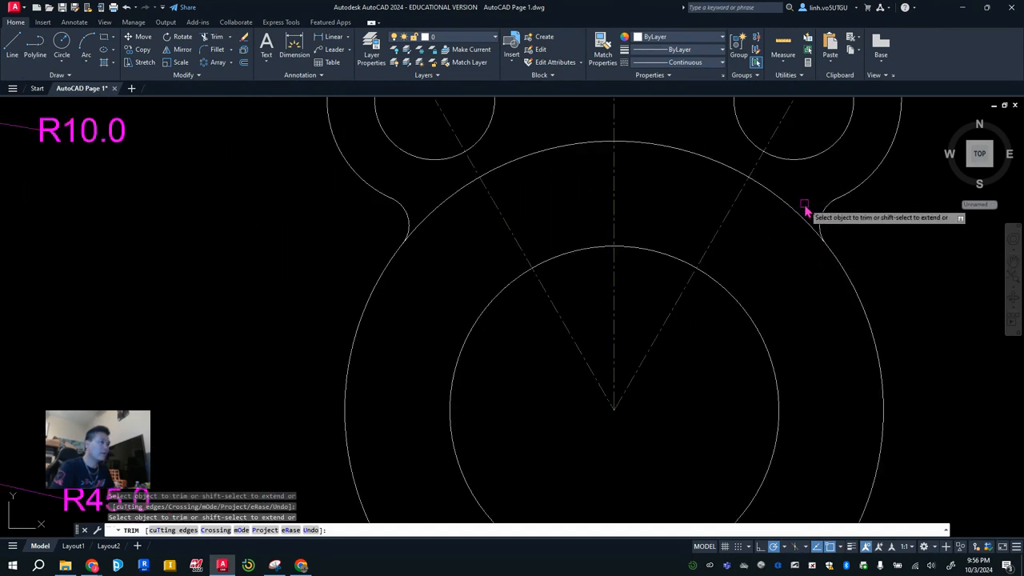
scroll(831, 264, down, 4)
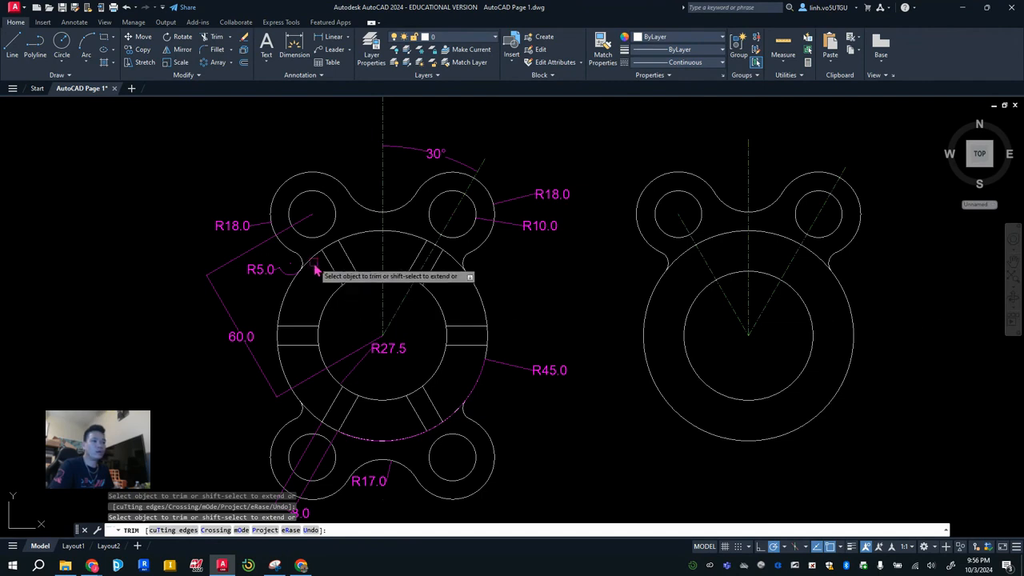
key(Escape)
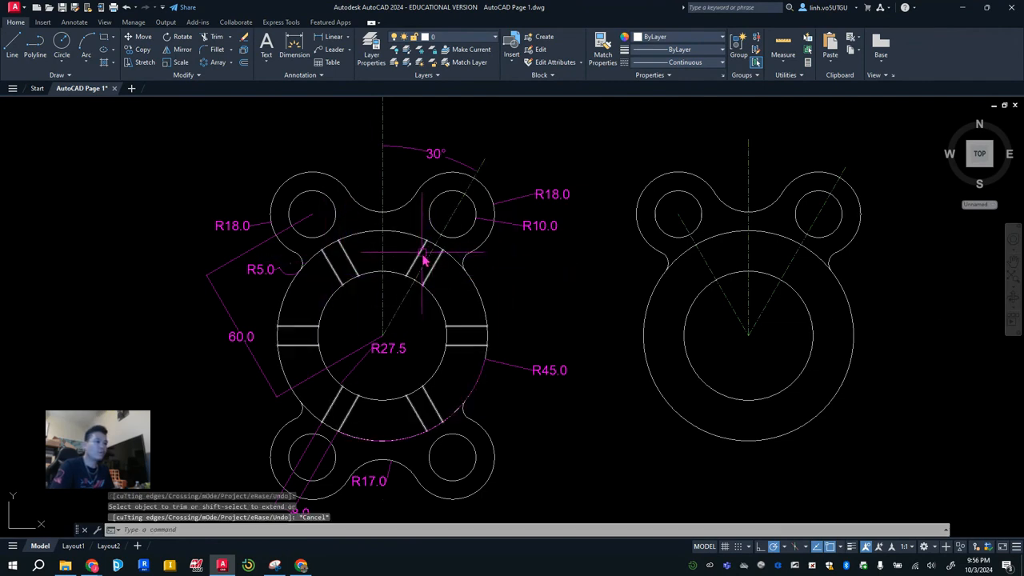
Step: Offset the 30° centreline of the new part by 4 to both sides
middle_drag(320, 462, 343, 388)
middle_drag(477, 285, 417, 318)
scroll(387, 242, up, 2)
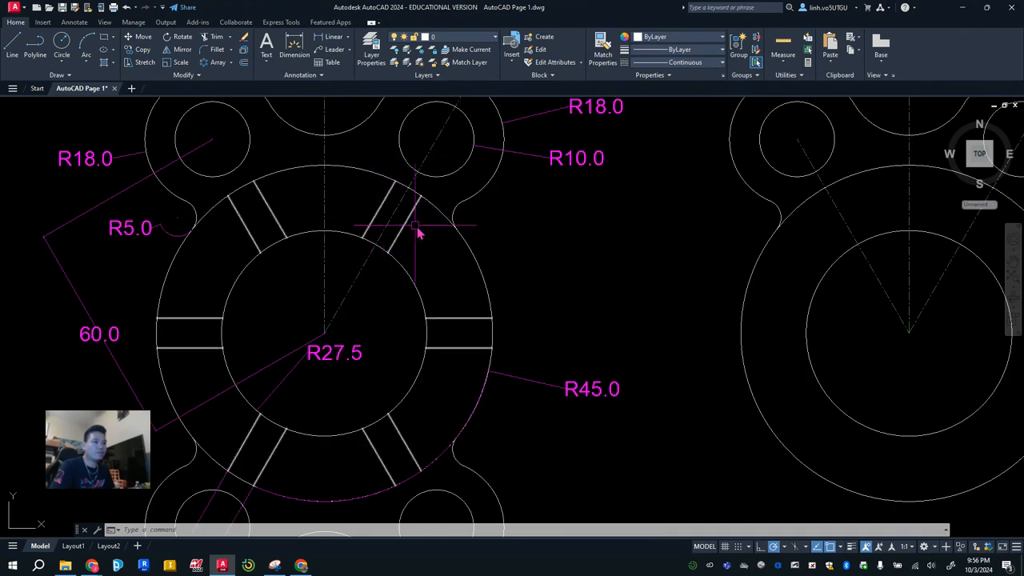
scroll(675, 269, up, 2)
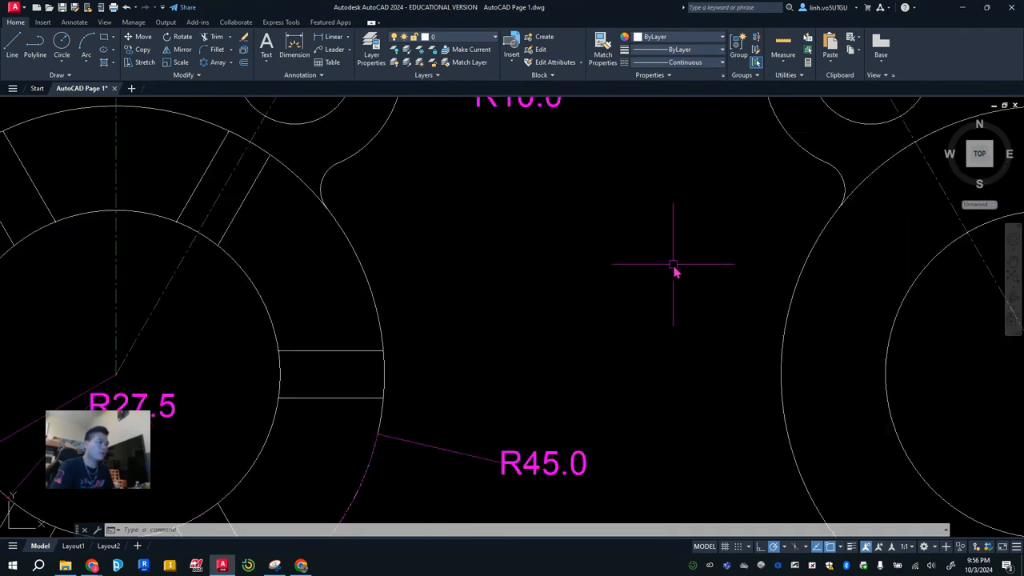
scroll(704, 277, down, 4)
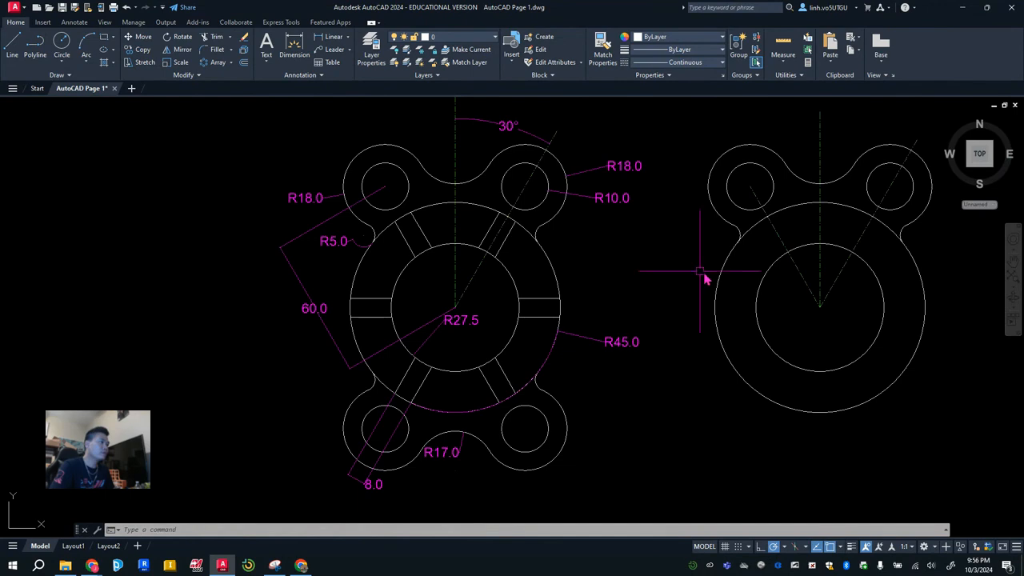
click(244, 63)
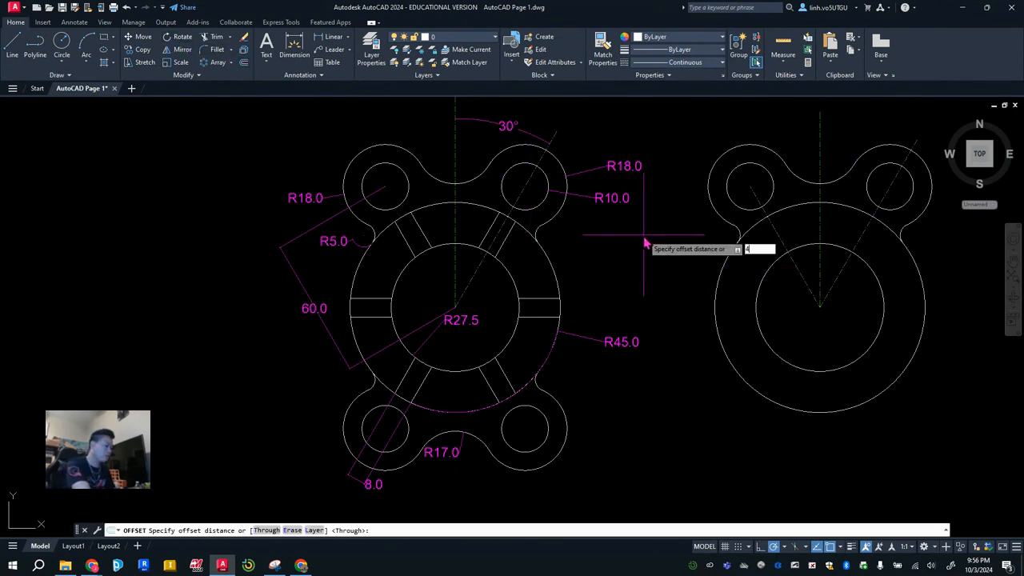
text(4)
key(Return)
click(869, 236)
click(883, 261)
click(867, 231)
click(855, 221)
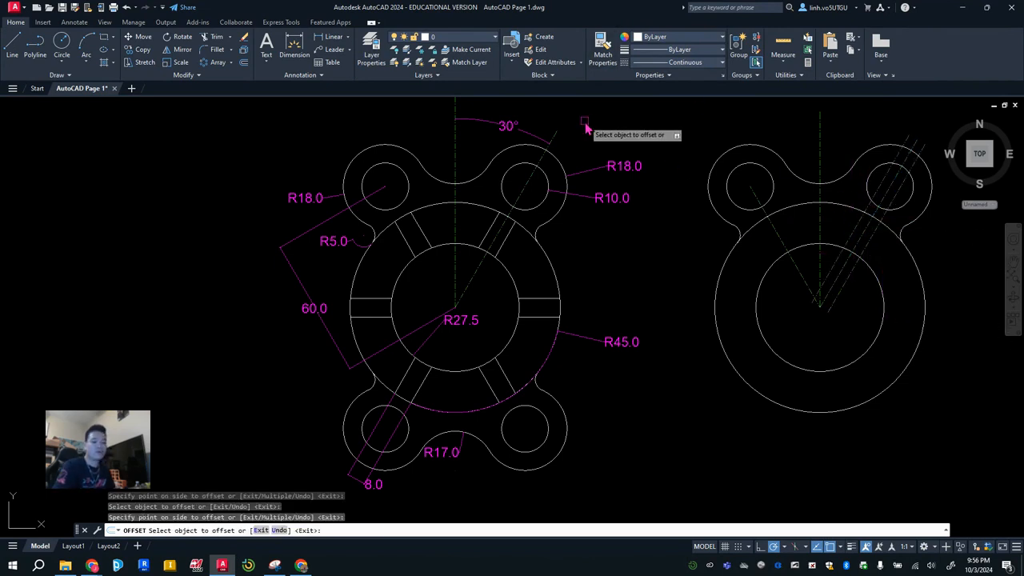
key(Escape)
Step: Set the two offset lines to ByLayer colour and Continuous linetype
click(859, 225)
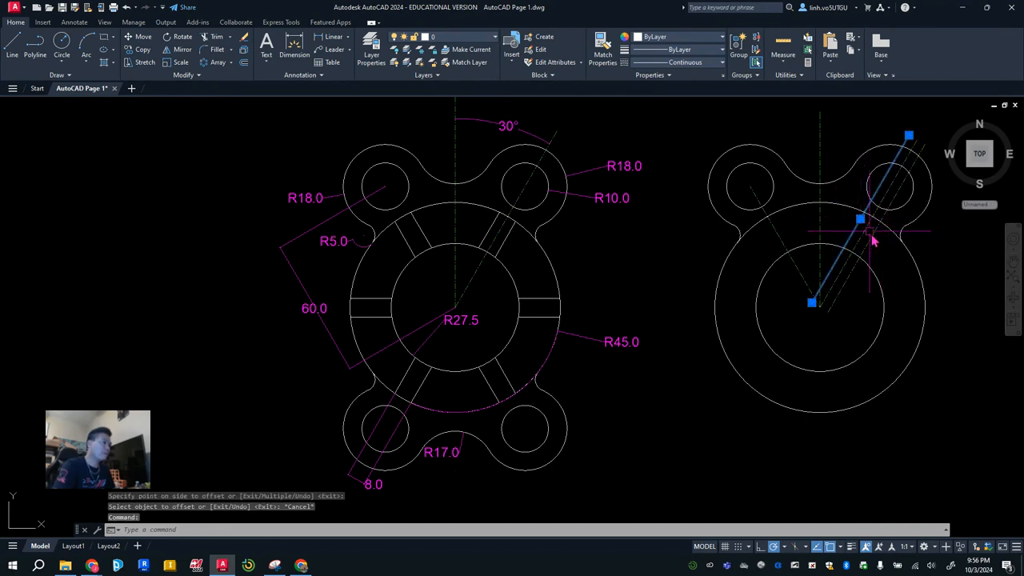
click(875, 231)
click(693, 62)
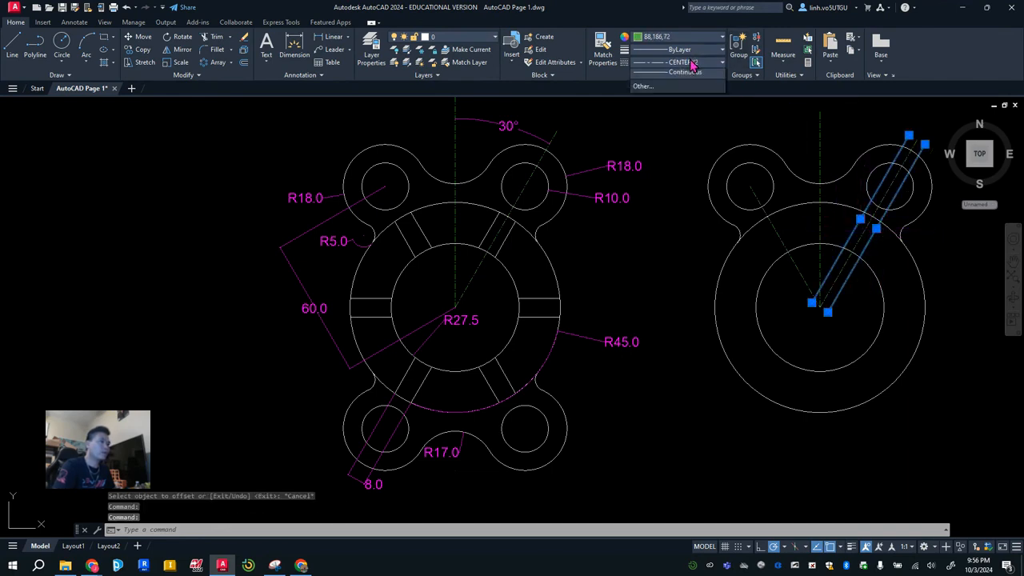
click(662, 114)
click(672, 44)
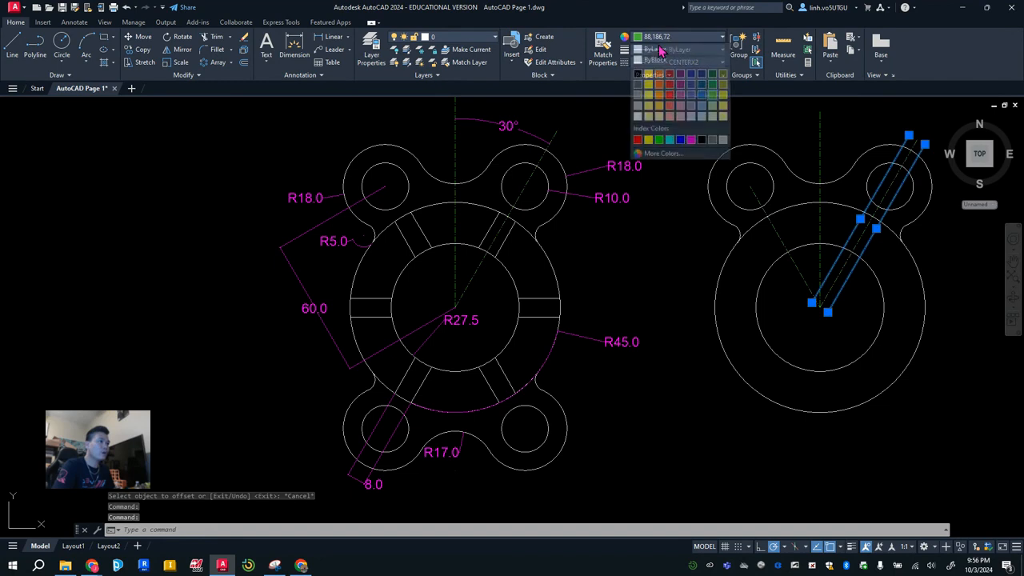
click(660, 49)
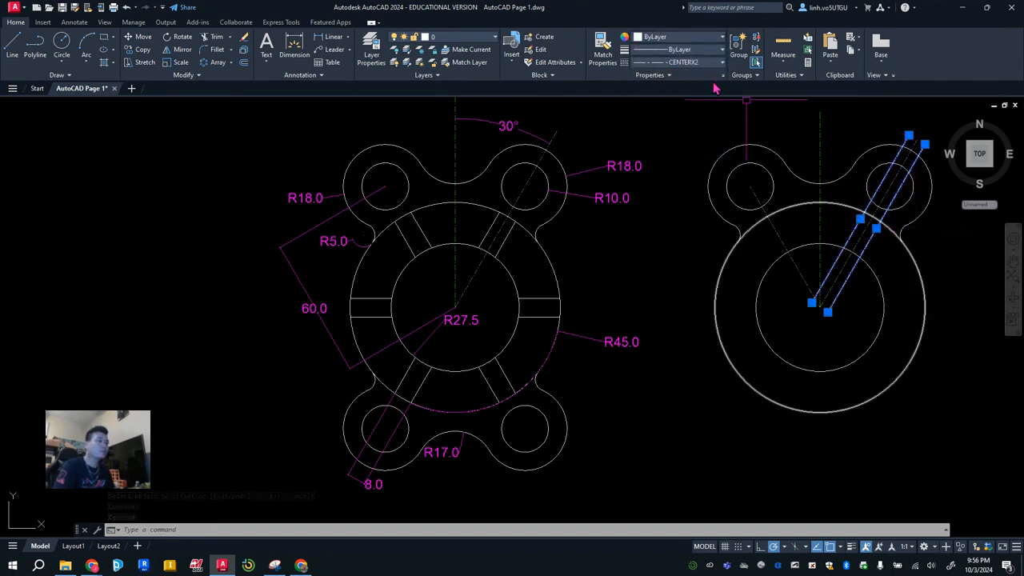
click(692, 62)
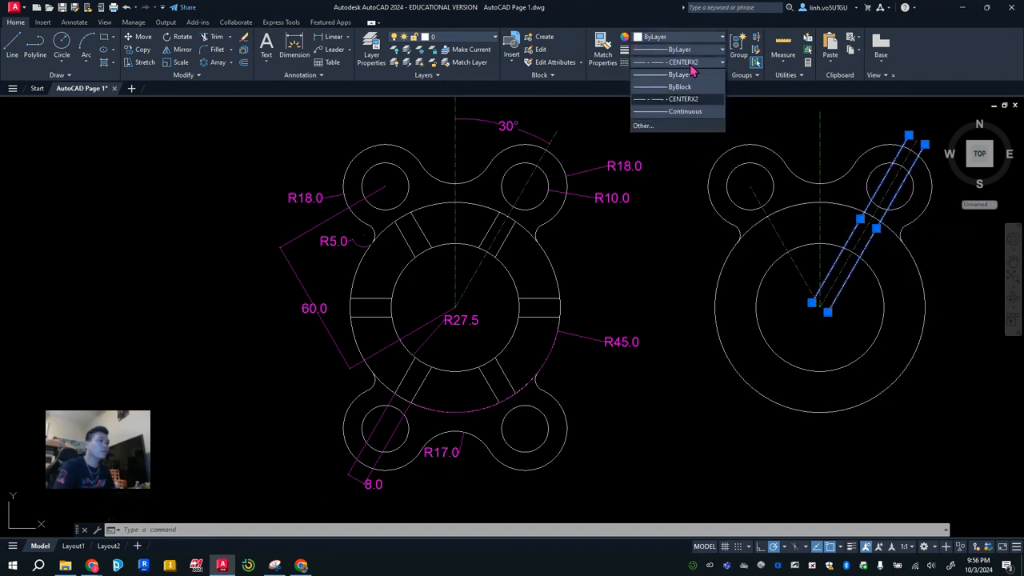
click(700, 114)
key(Escape)
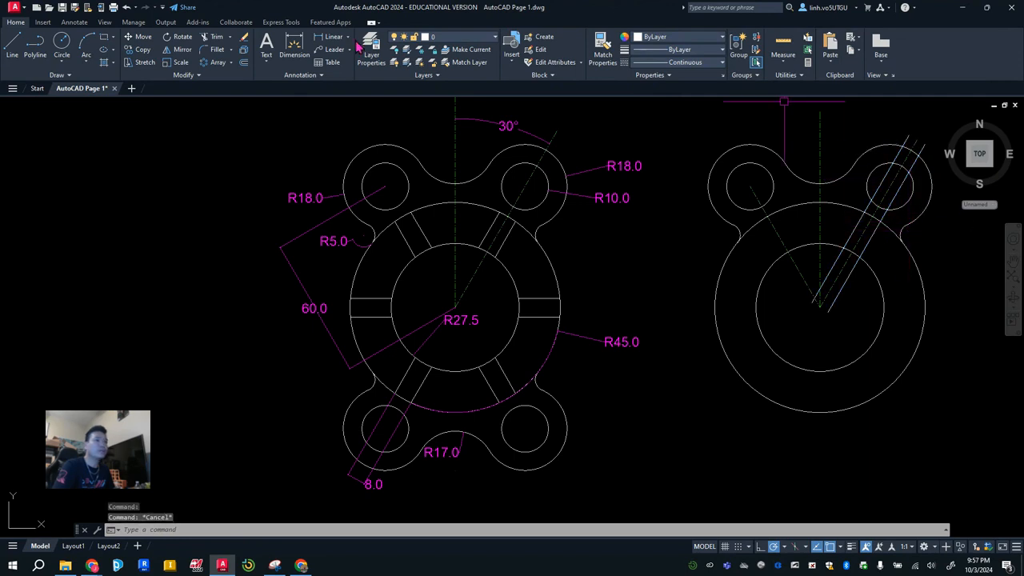
Step: Trim both offset lines at the radius 27.5 and radius 45 circles, keeping the segments across the ring
click(215, 39)
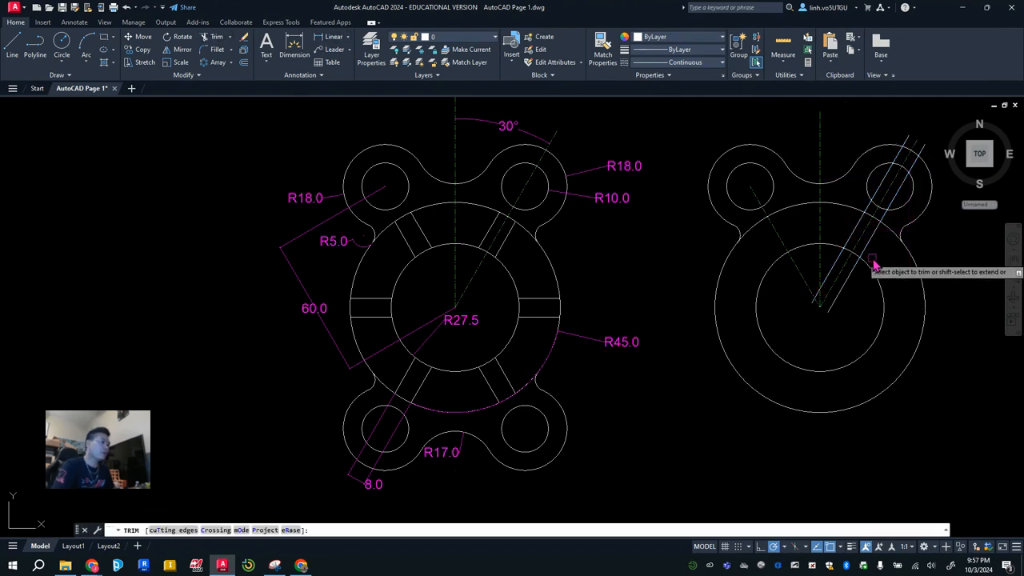
scroll(872, 261, up, 2)
click(835, 280)
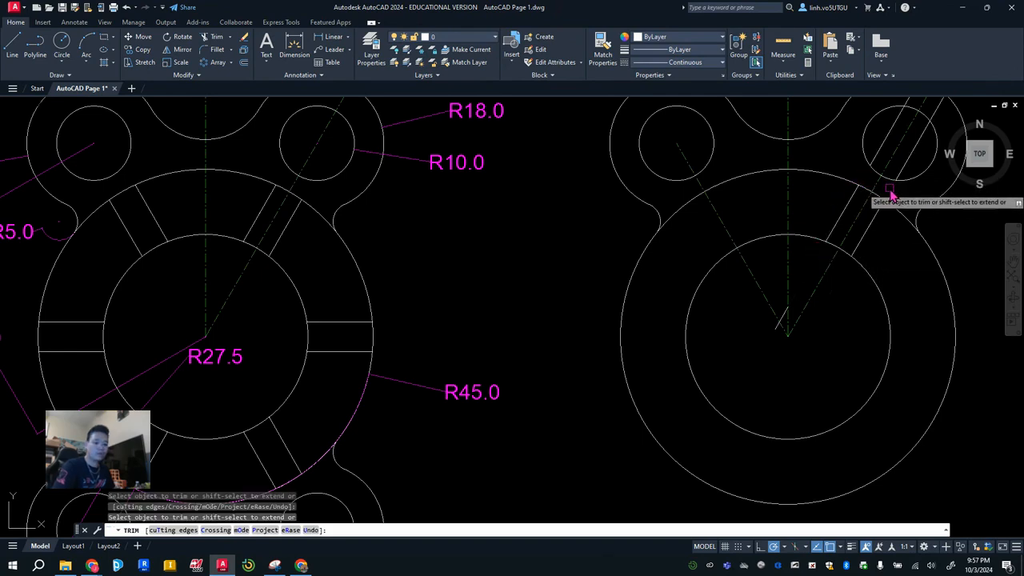
key(Escape)
key(Escape)
Step: Delete the leftover offset line pieces in the upper-right lobe and near the centre, plus the upper-left lobe's centreline
click(912, 156)
click(886, 144)
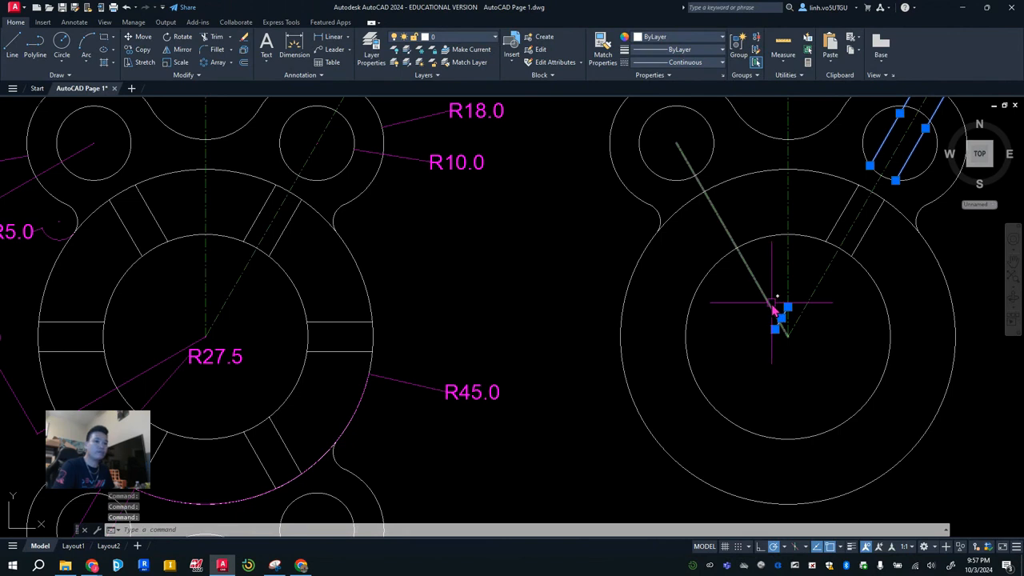
key(Delete)
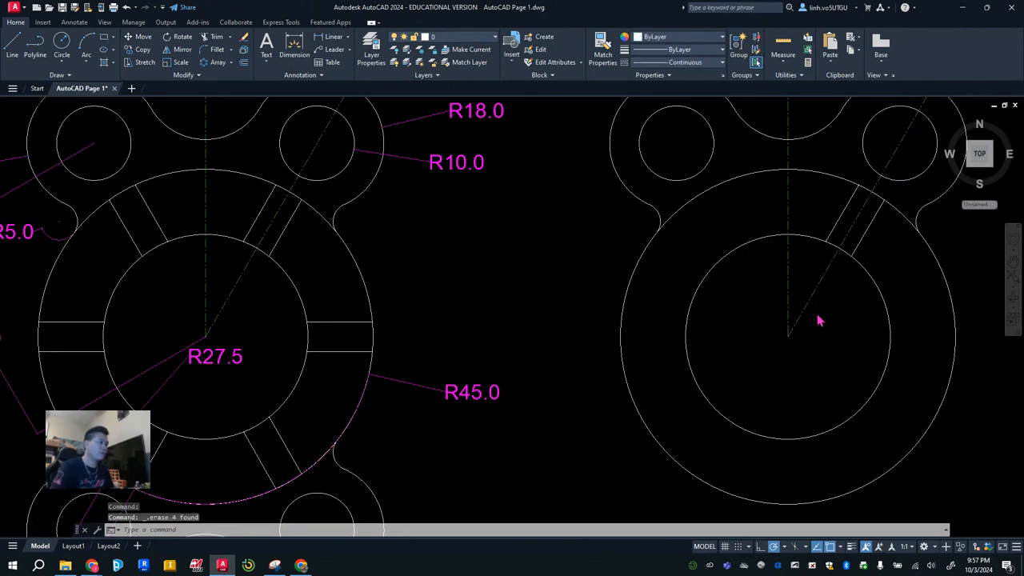
Step: Create an associative polar array of the two slot lines about the circle centre, with 6 items over 360°
scroll(817, 317, down, 2)
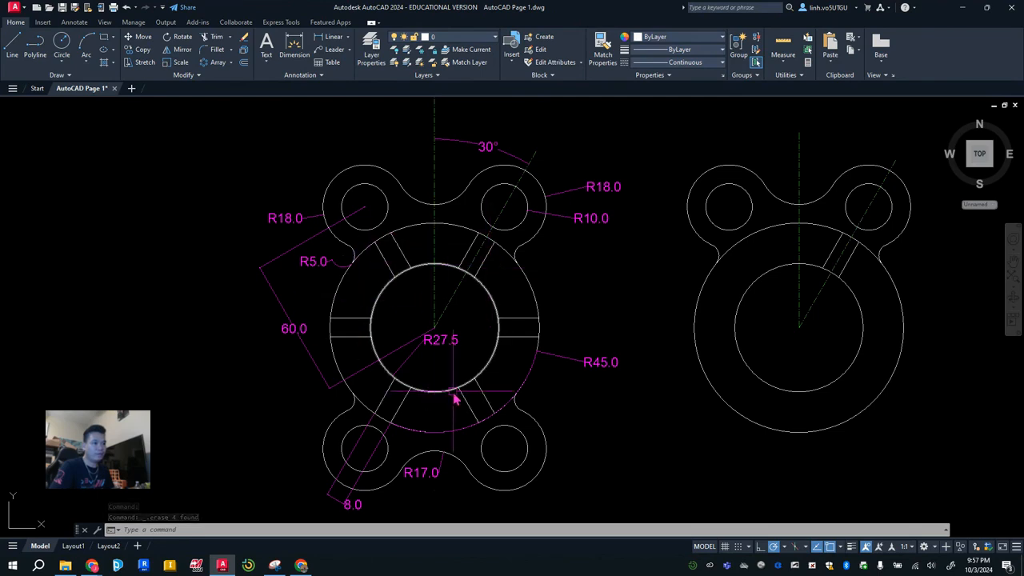
click(231, 64)
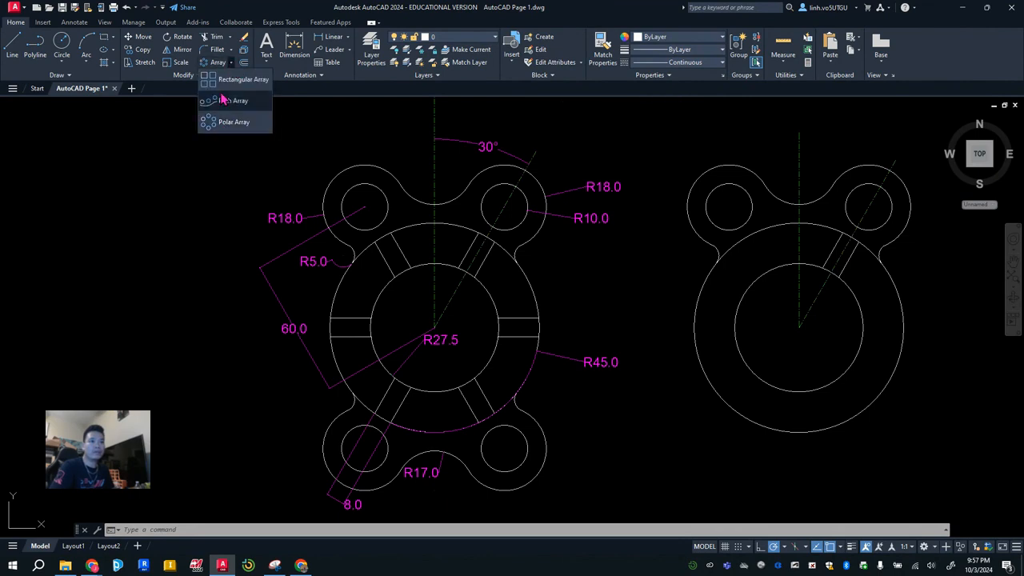
click(214, 122)
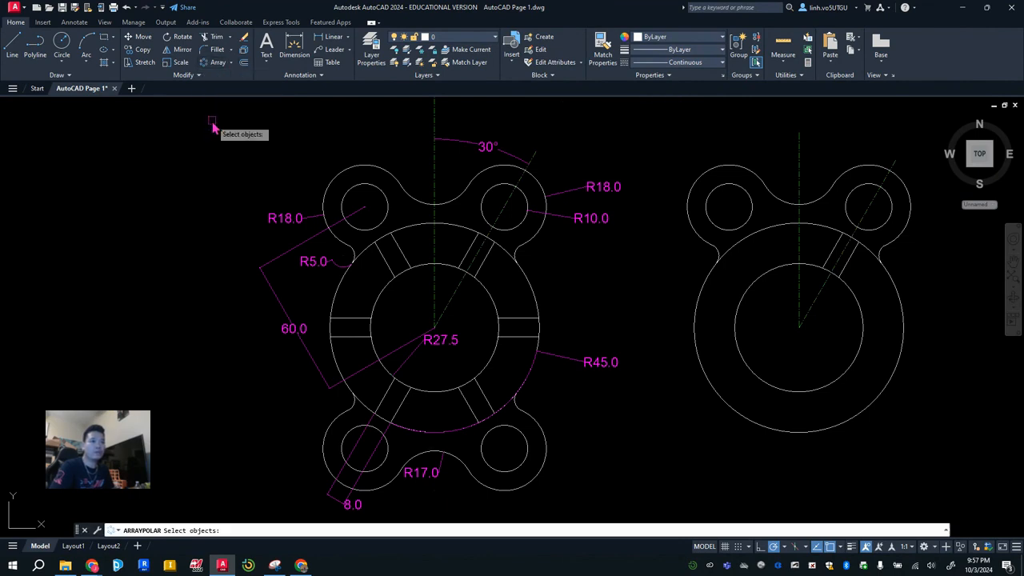
click(835, 255)
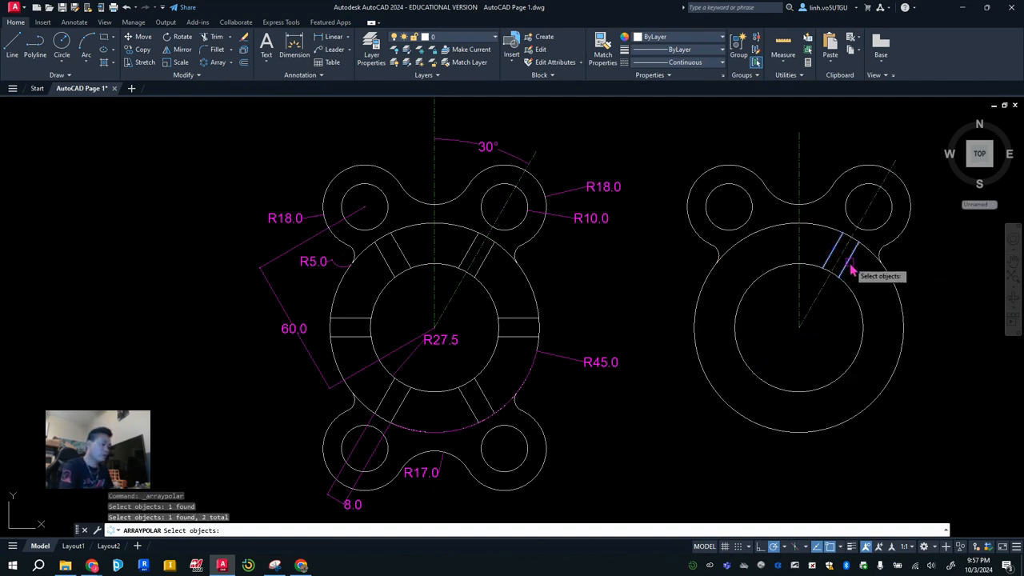
key(Return)
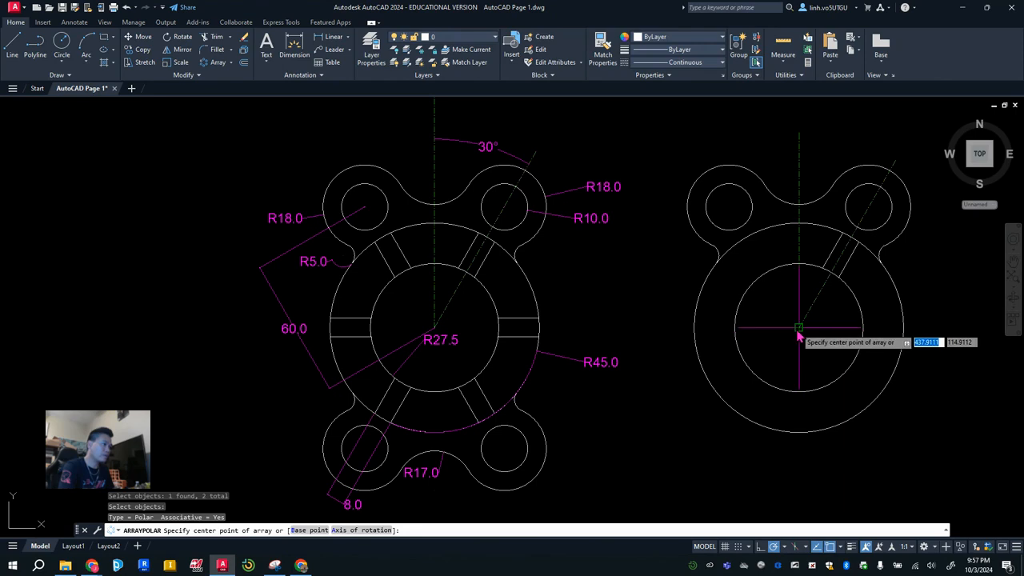
click(797, 335)
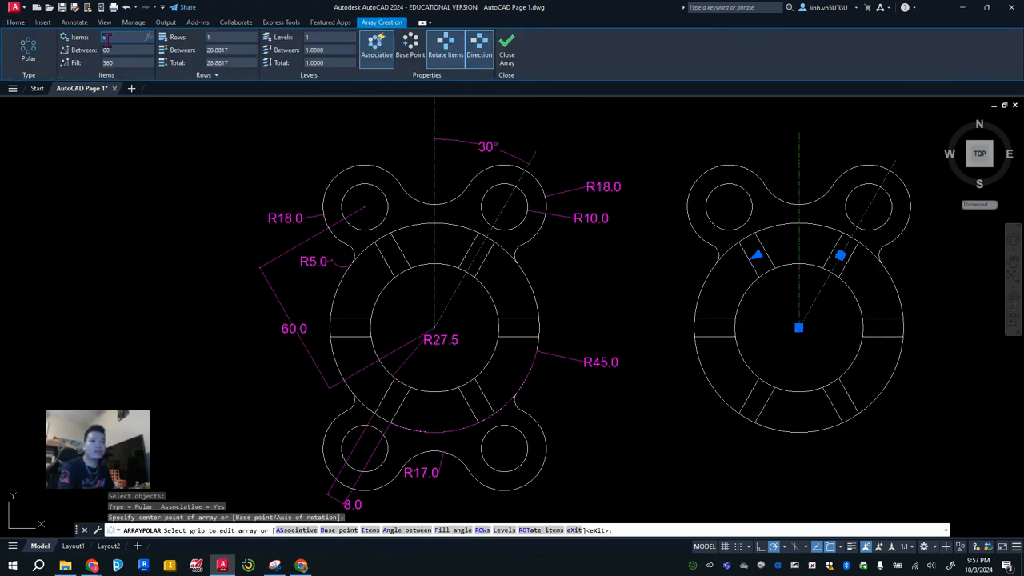
click(507, 46)
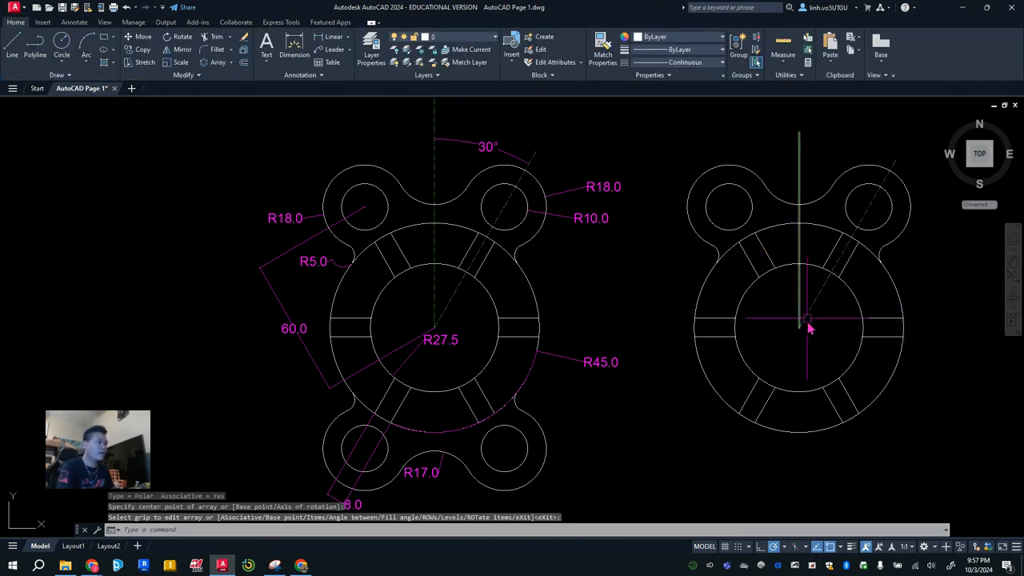
Step: Mirror the two upper lobes with their holes, fillets and centrelines about a horizontal line through the ring centre, keeping the source objects
click(182, 51)
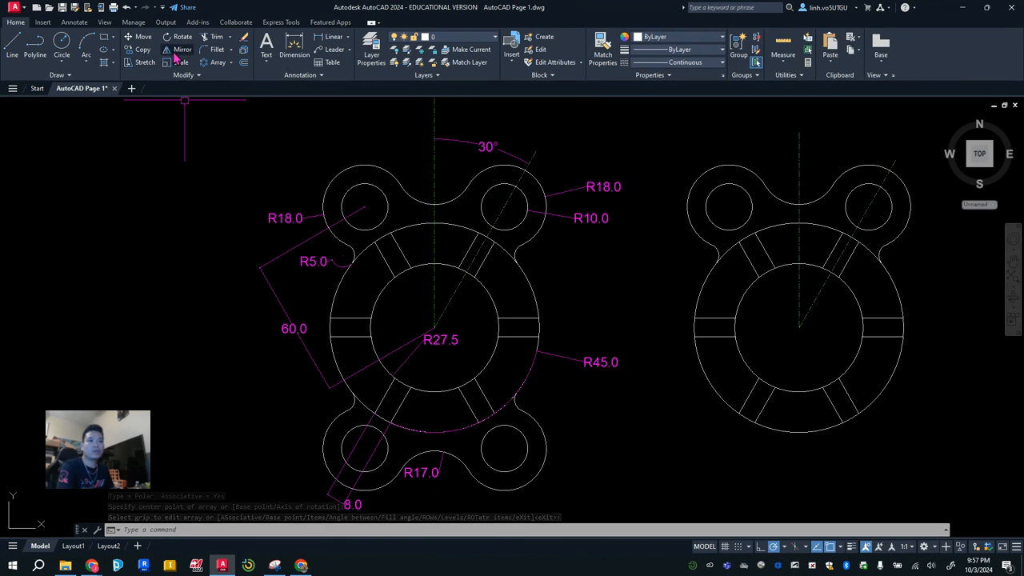
click(931, 207)
click(665, 152)
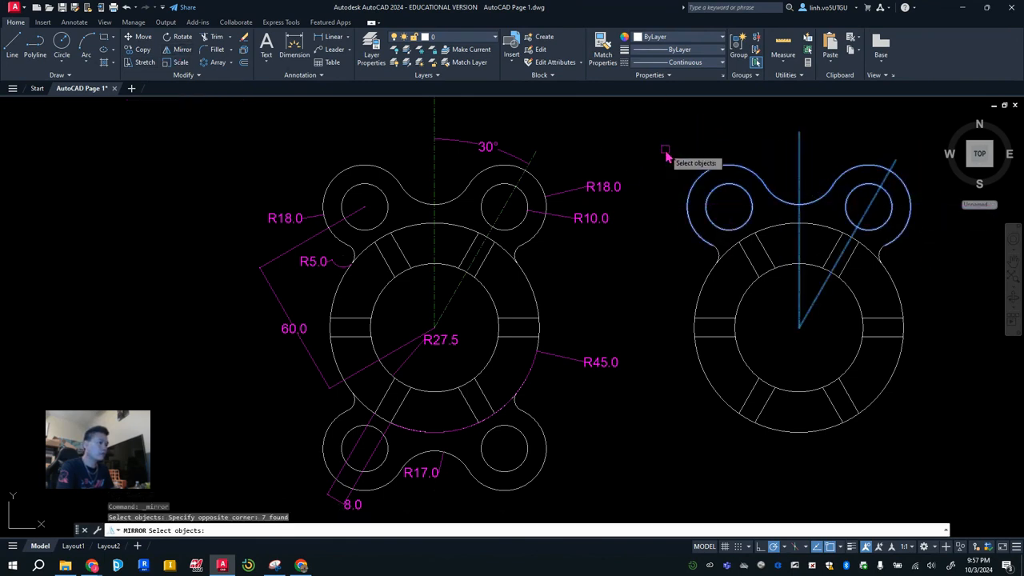
scroll(891, 266, up, 4)
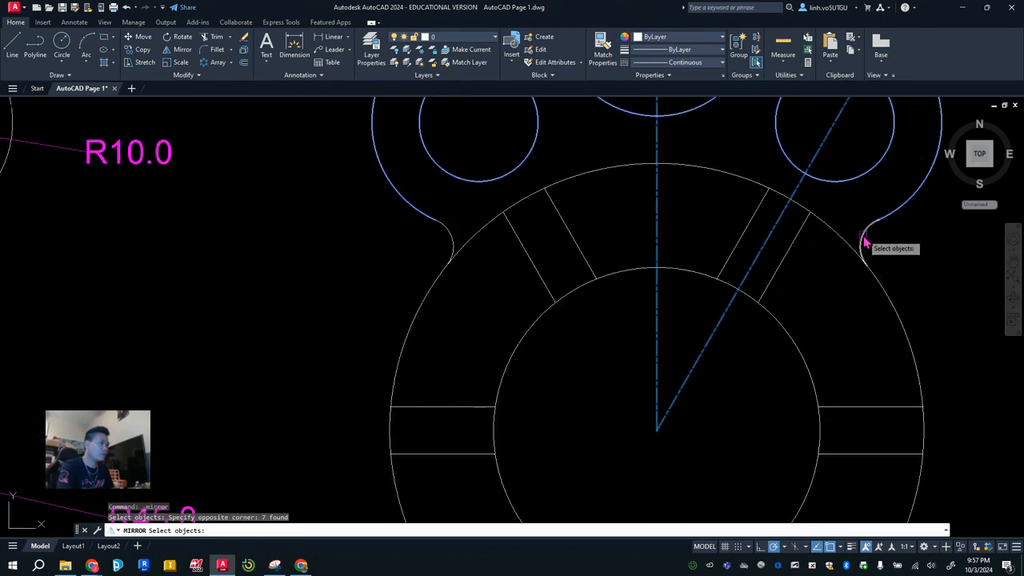
click(864, 241)
click(451, 244)
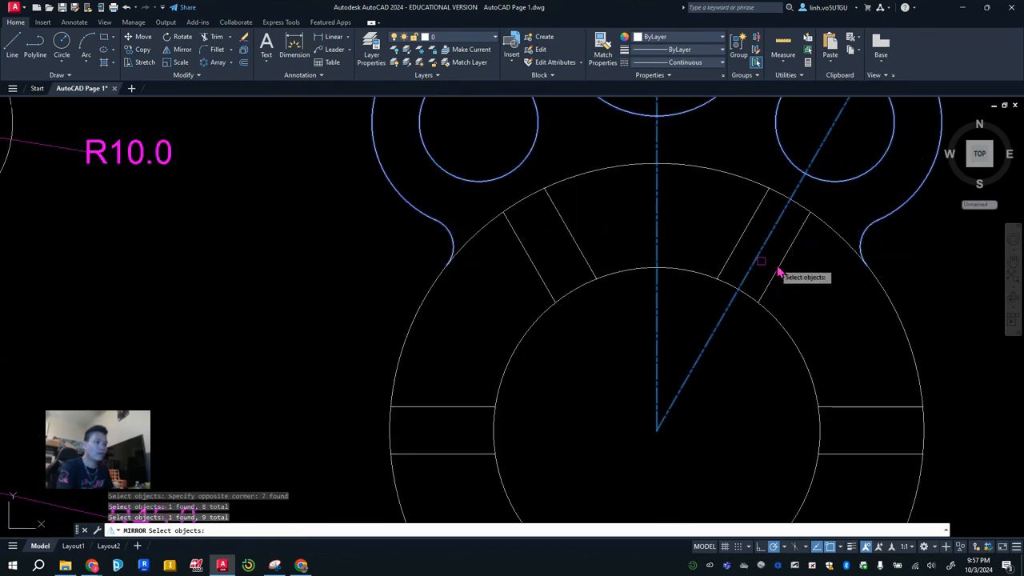
scroll(773, 270, down, 4)
key(Return)
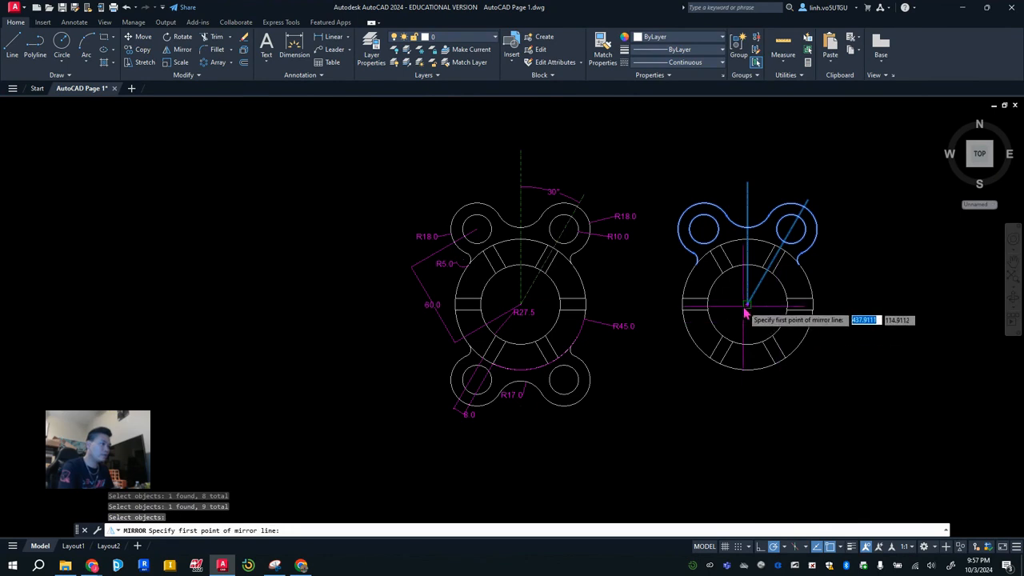
click(747, 304)
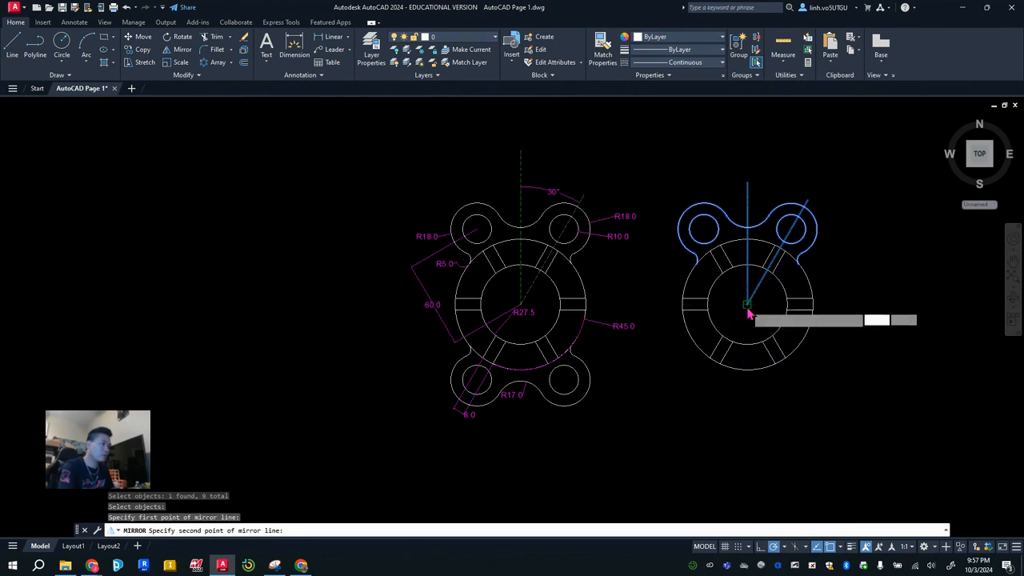
click(916, 314)
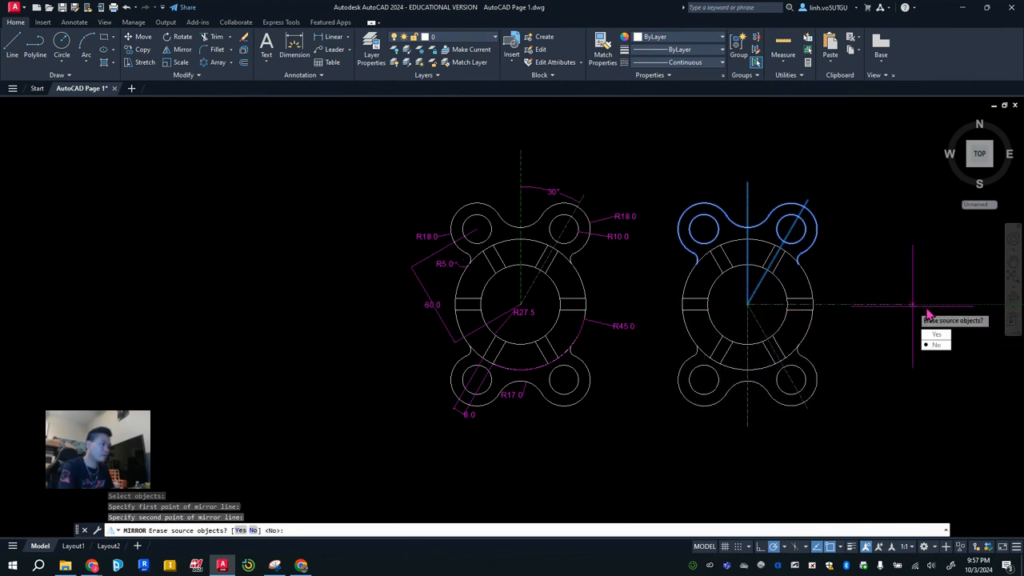
key(Return)
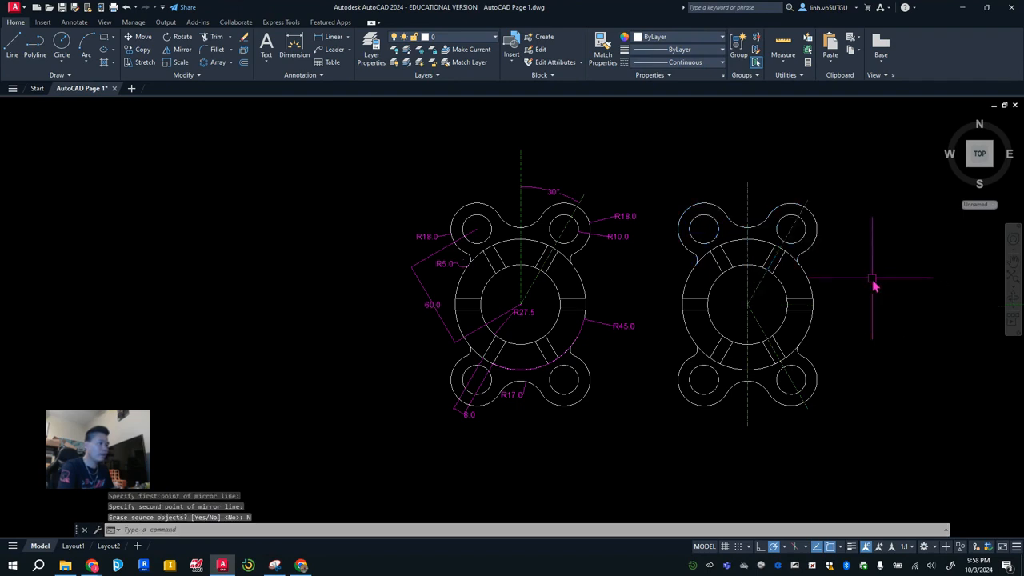
key(Escape)
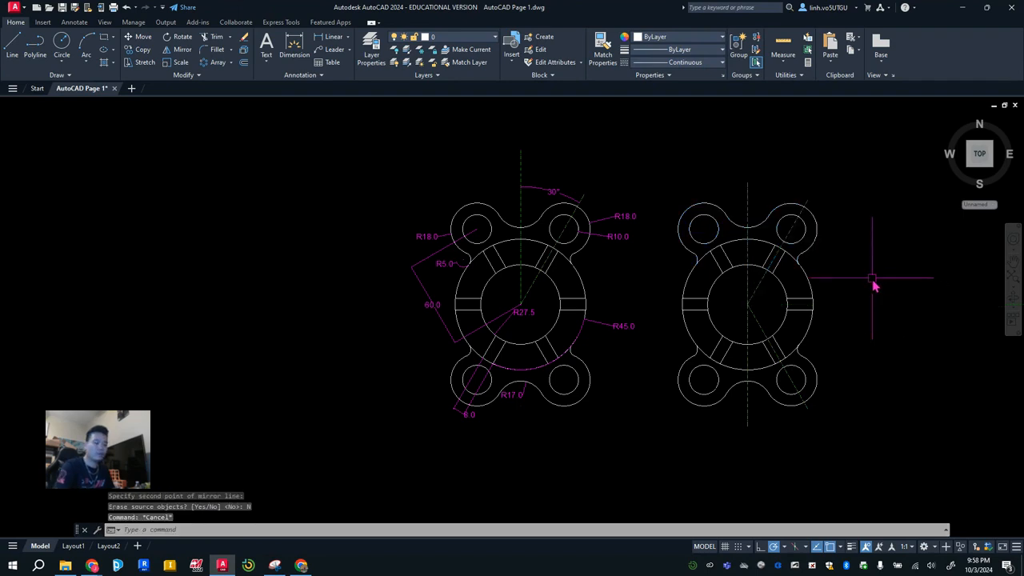
Step: Delete the mirrored vertical and angled centrelines below the ring centre
click(765, 336)
click(747, 334)
key(Delete)
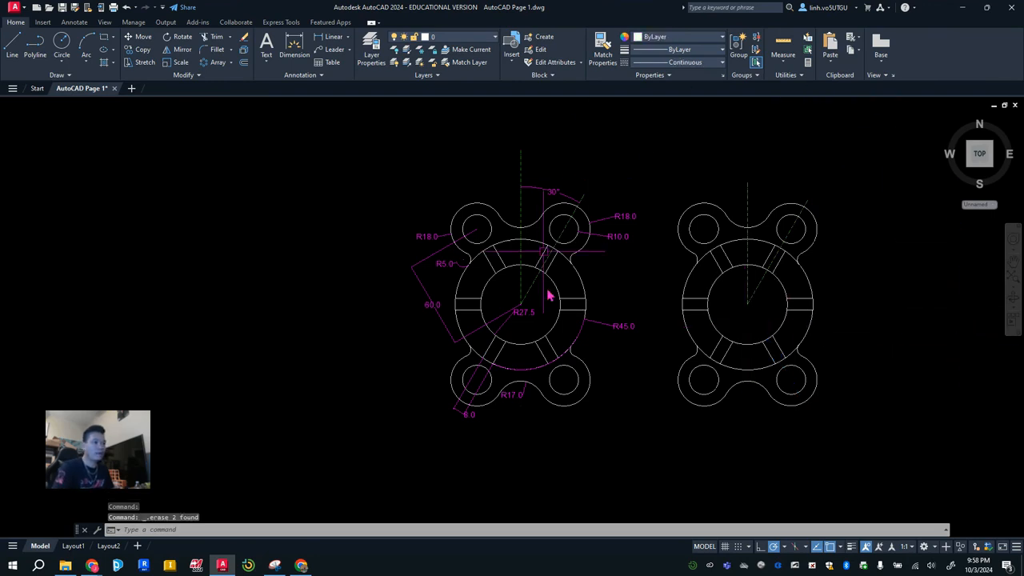
Step: Make the Dimension layer current and check its properties in the layer list
scroll(850, 279, up, 2)
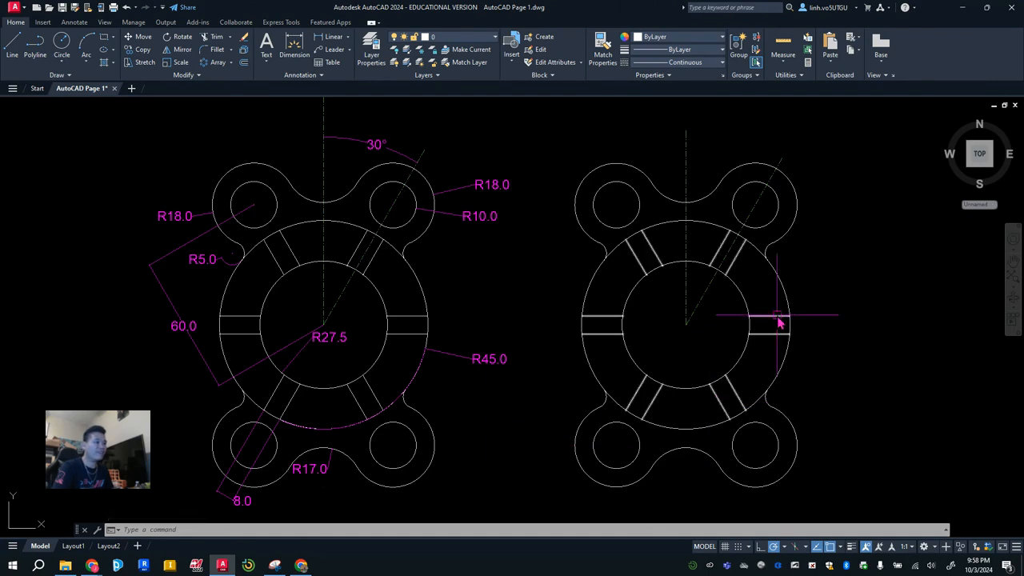
click(483, 38)
click(448, 75)
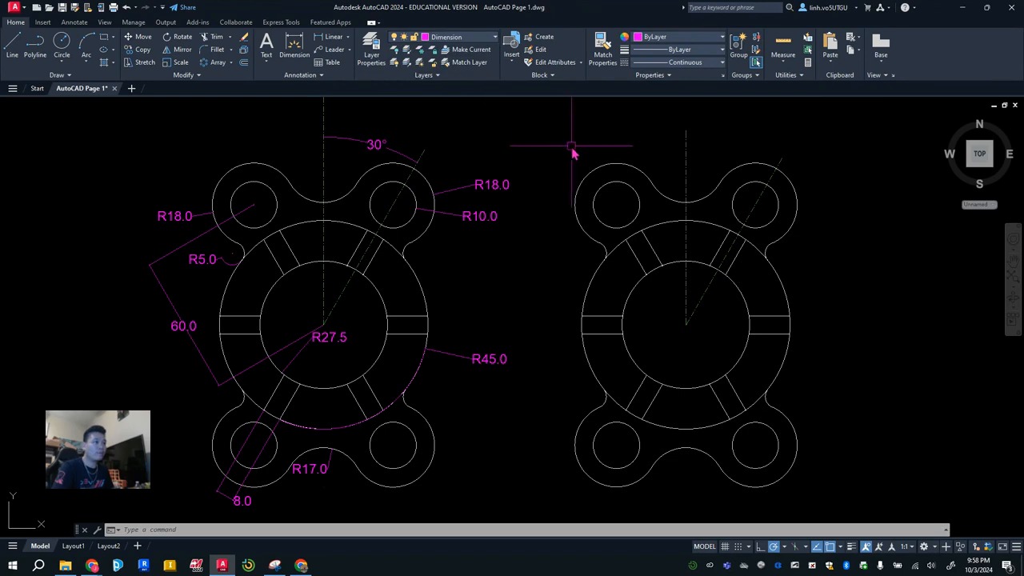
click(477, 42)
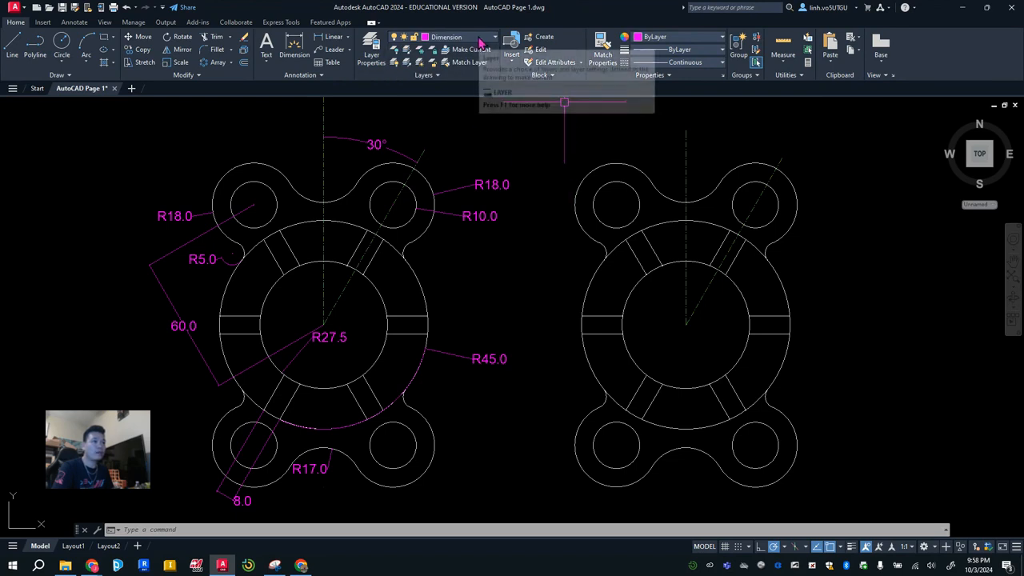
click(371, 48)
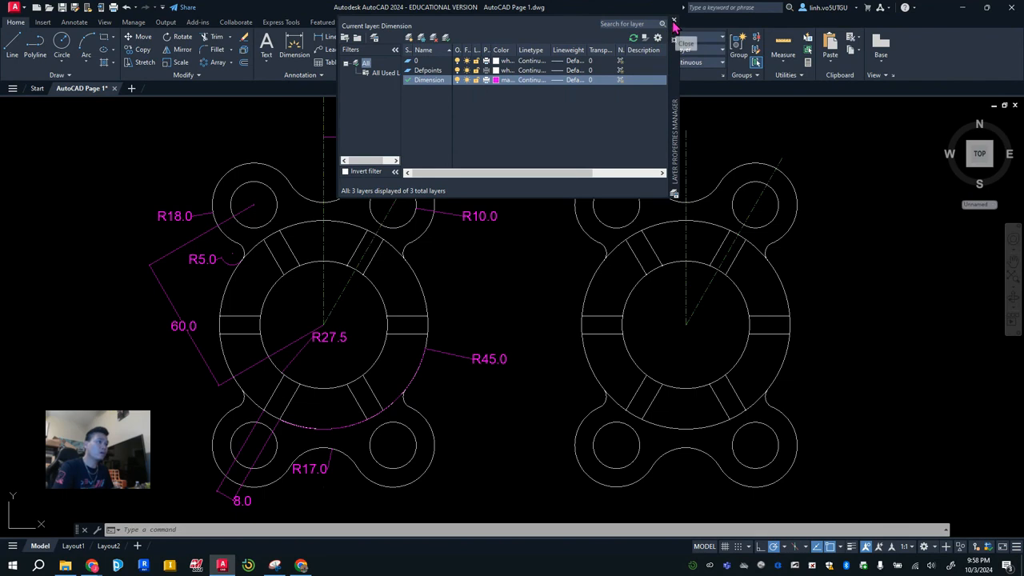
click(674, 20)
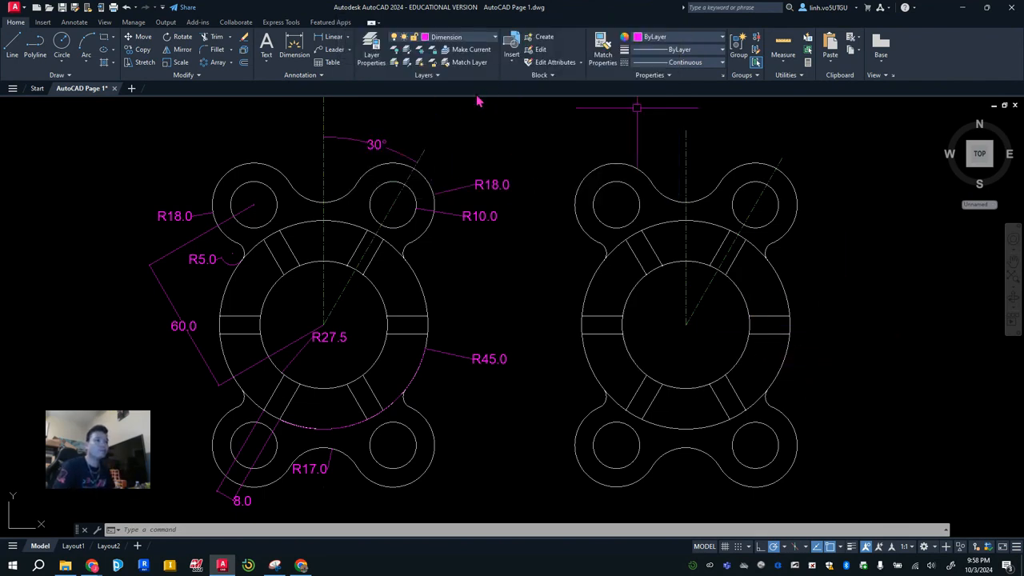
Step: Add radius dimensions to the outer arc and the hole of the redrawn part's upper-right lobe
click(295, 54)
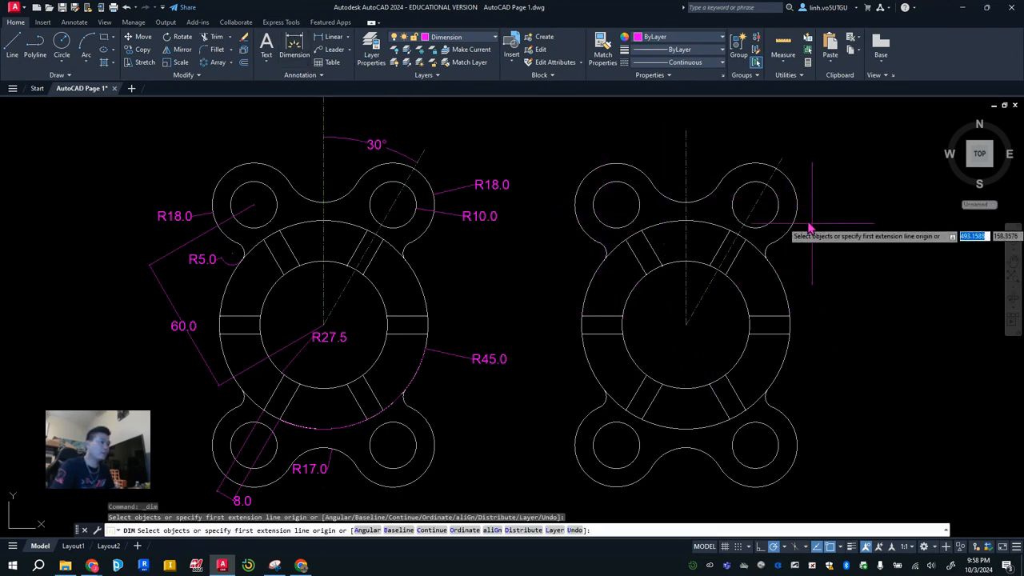
scroll(811, 228, up, 5)
click(784, 206)
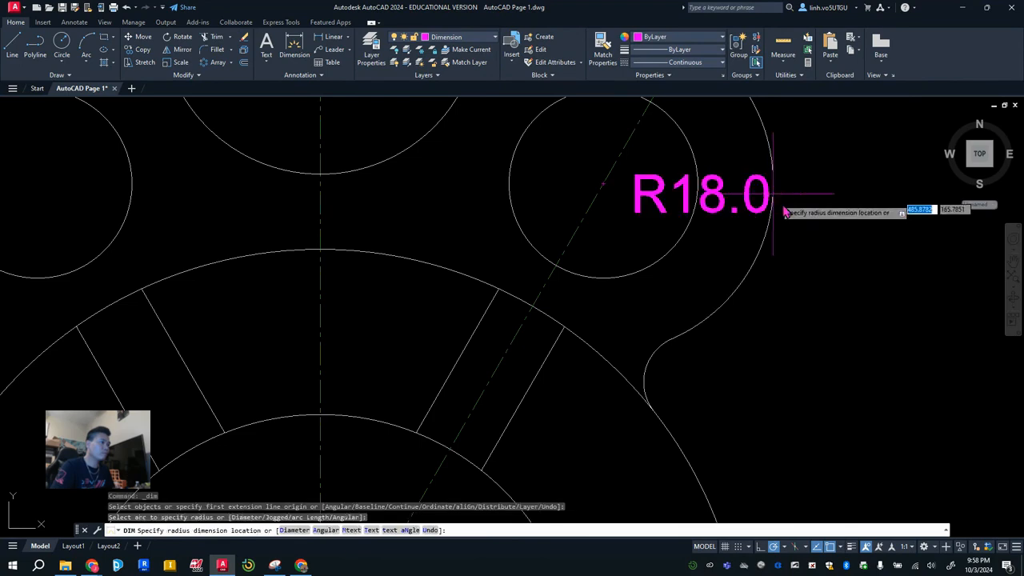
click(836, 213)
click(685, 240)
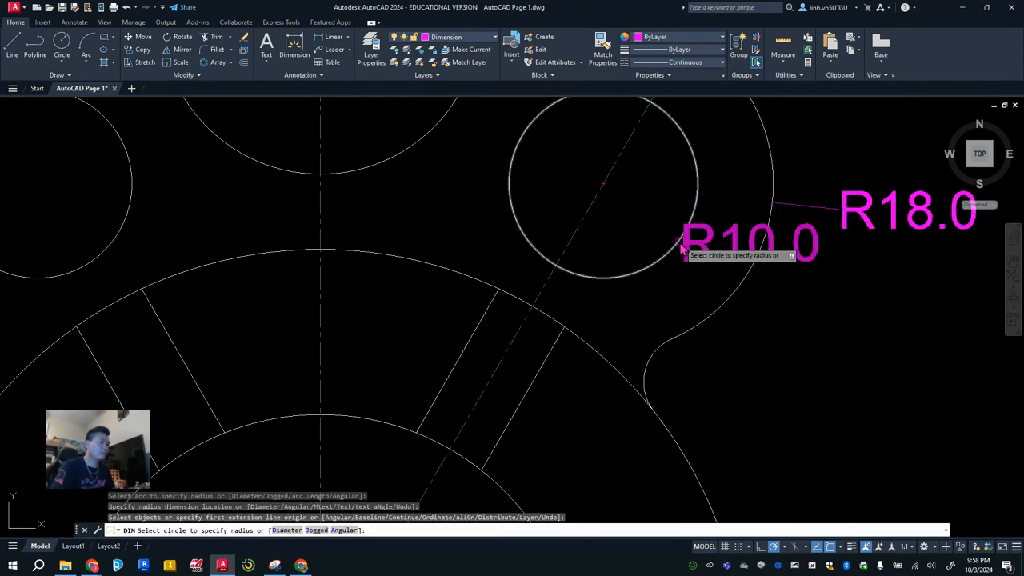
click(800, 316)
Step: Add a radius dimension to the small fillet joining the redrawn part's upper-right lobe to the ring
scroll(788, 346, down, 4)
scroll(728, 365, up, 6)
click(750, 354)
scroll(841, 376, down, 6)
click(889, 369)
scroll(760, 392, down, 5)
middle_drag(757, 388, 736, 262)
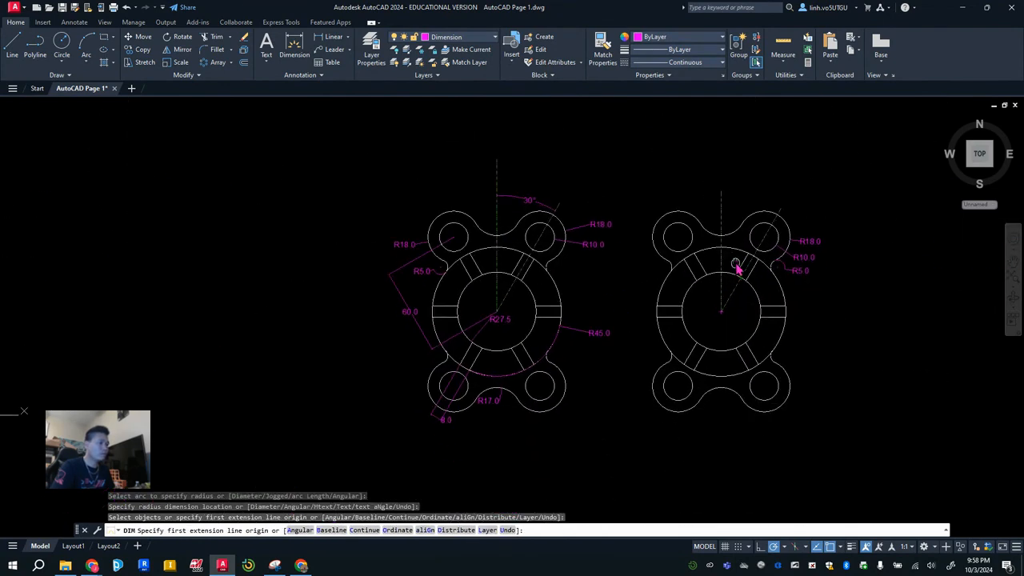
scroll(736, 276, up, 3)
scroll(735, 289, down, 3)
key(Return)
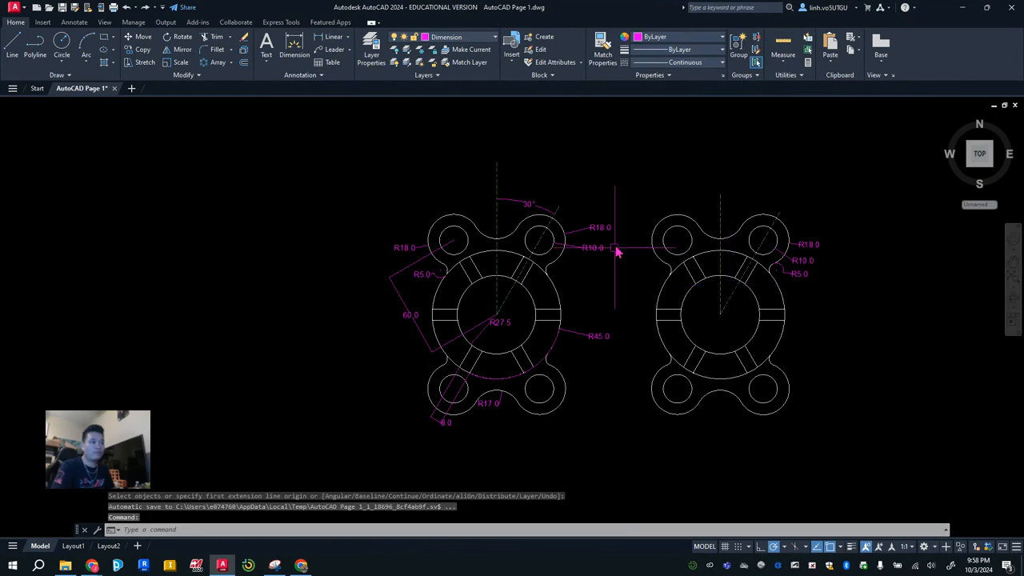
Step: Review the Standard dimension style's text settings and set its linear primary units precision to 0.0
click(320, 74)
click(261, 105)
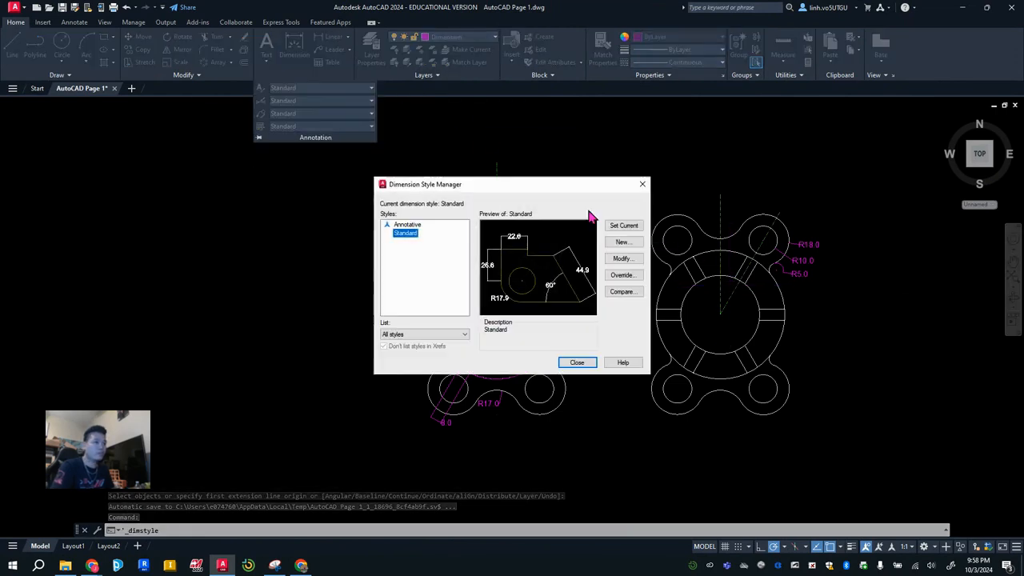
click(622, 260)
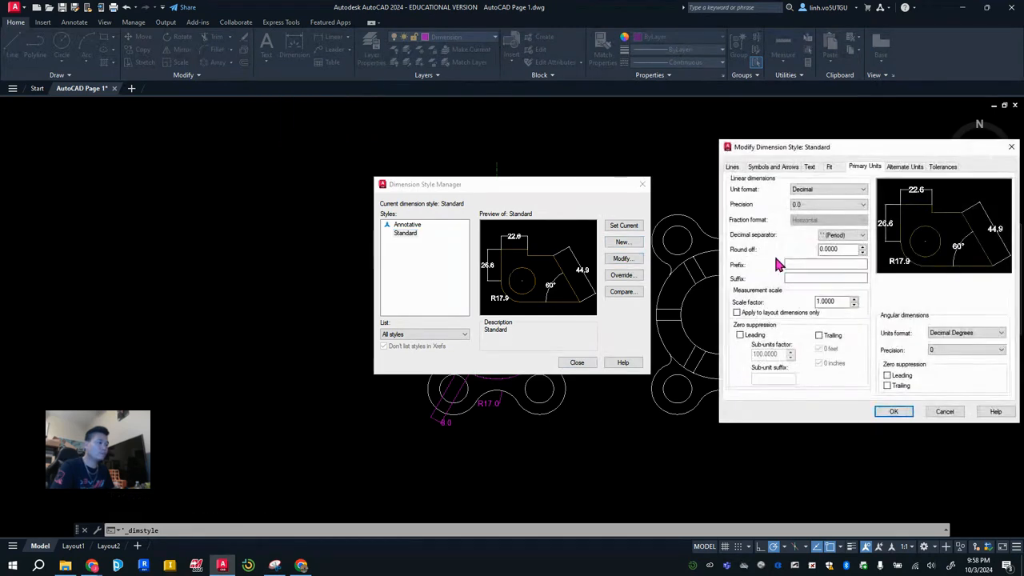
click(809, 167)
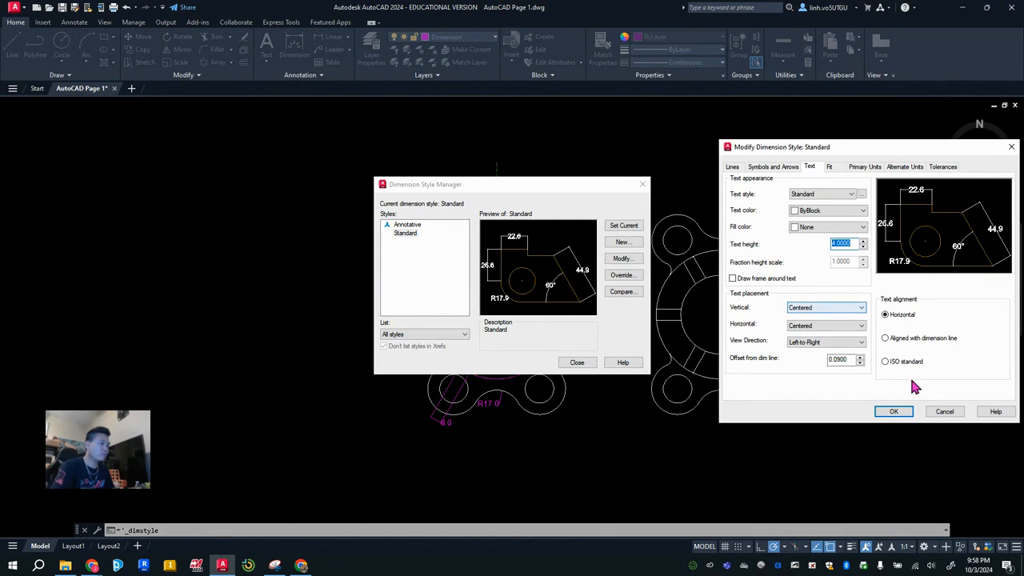
click(866, 168)
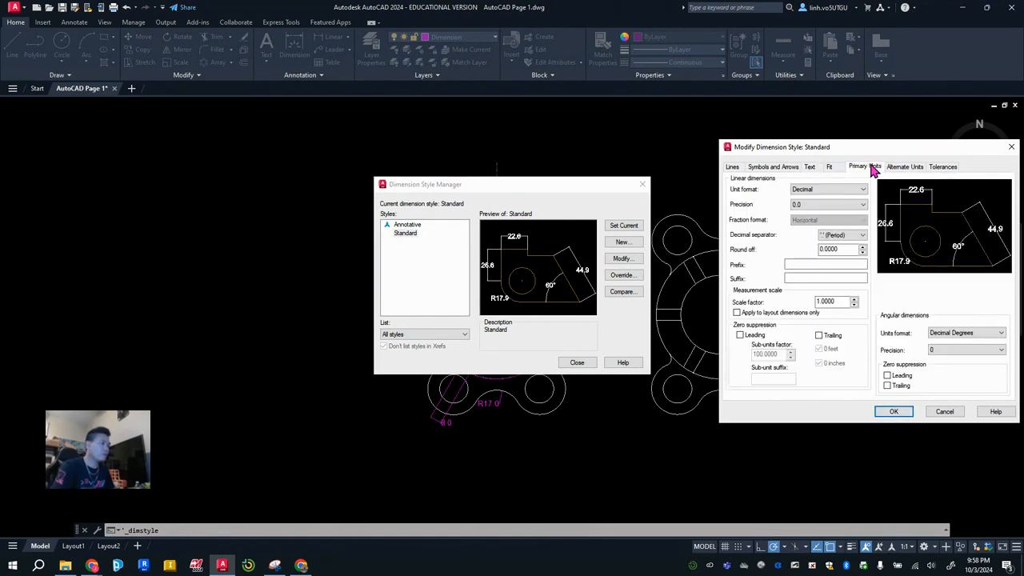
click(832, 205)
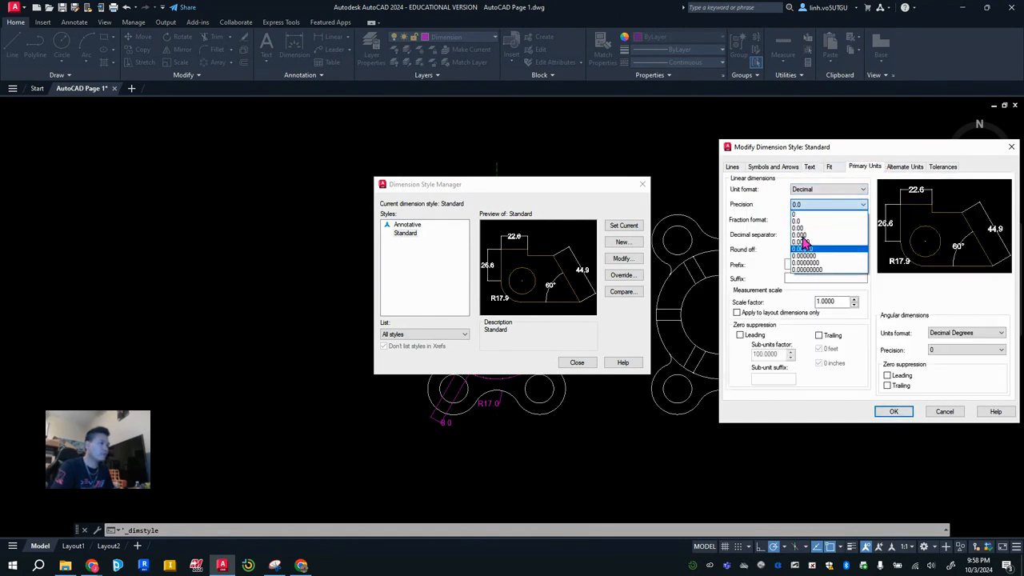
click(807, 221)
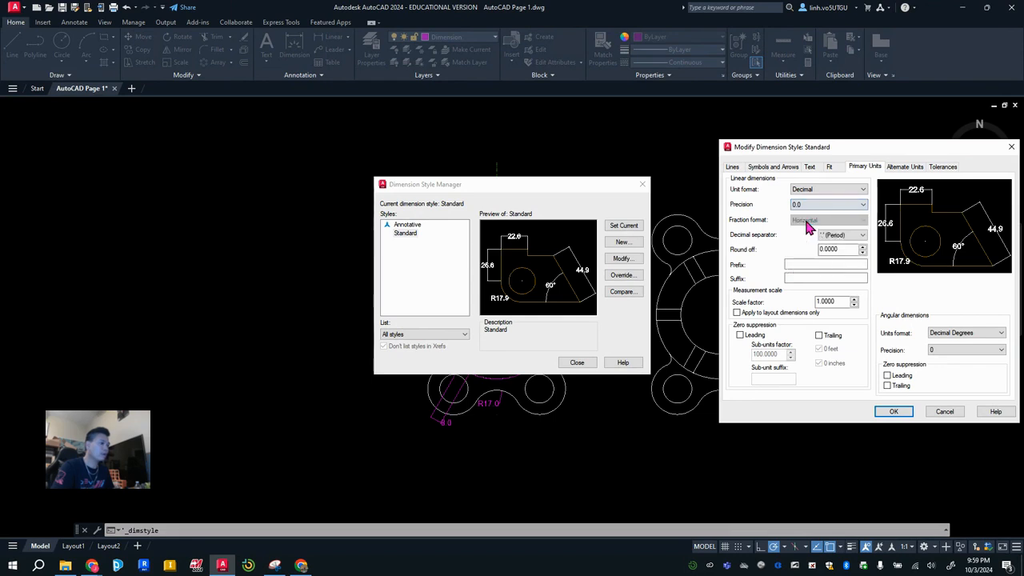
click(894, 412)
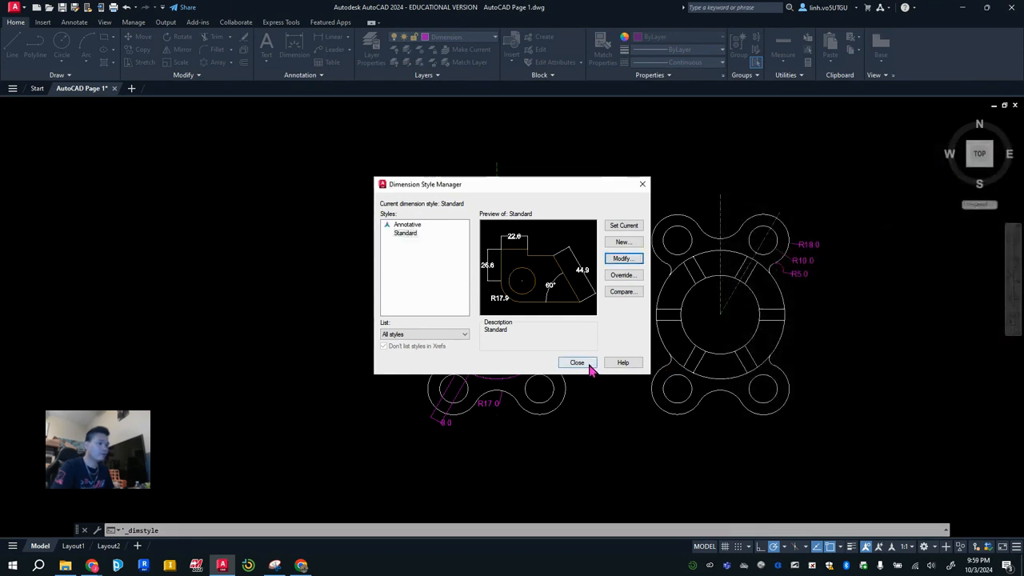